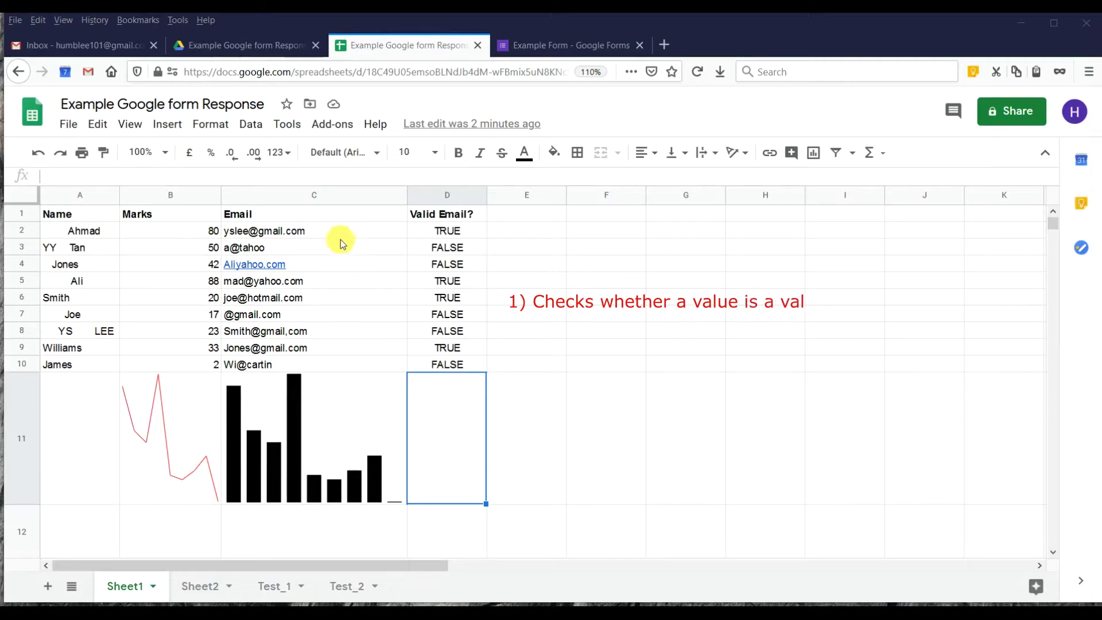
# Inspect the student names on Sheet1, revealing the leading spaces before Ahmad.
pyautogui.click(326, 347)
pyautogui.moveTo(66, 230); pyautogui.dragTo(63, 349)
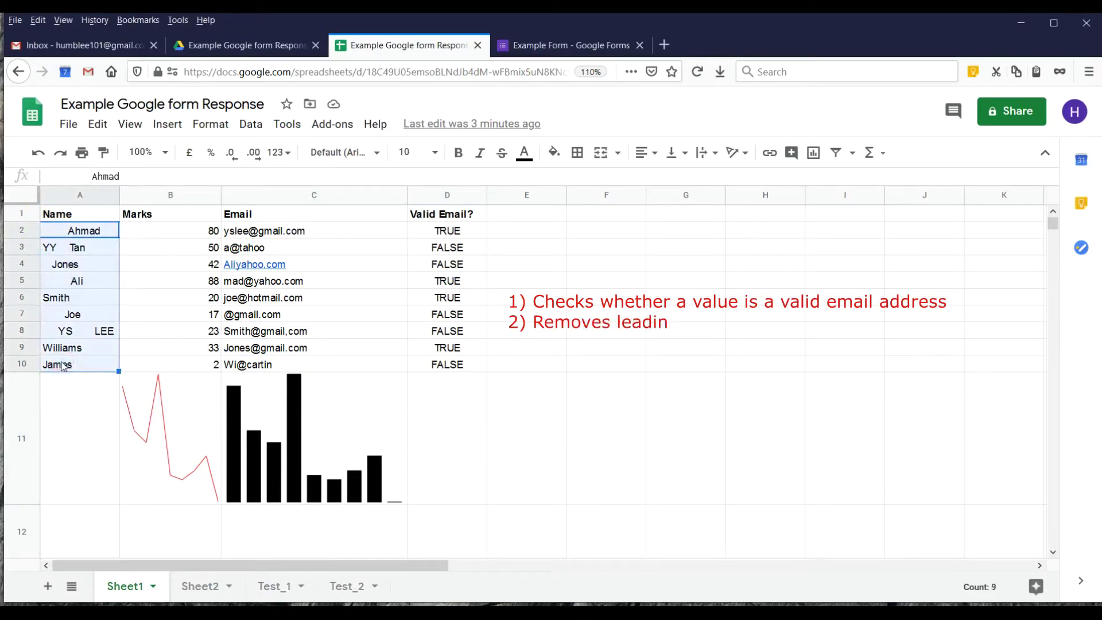
pyautogui.click(68, 232)
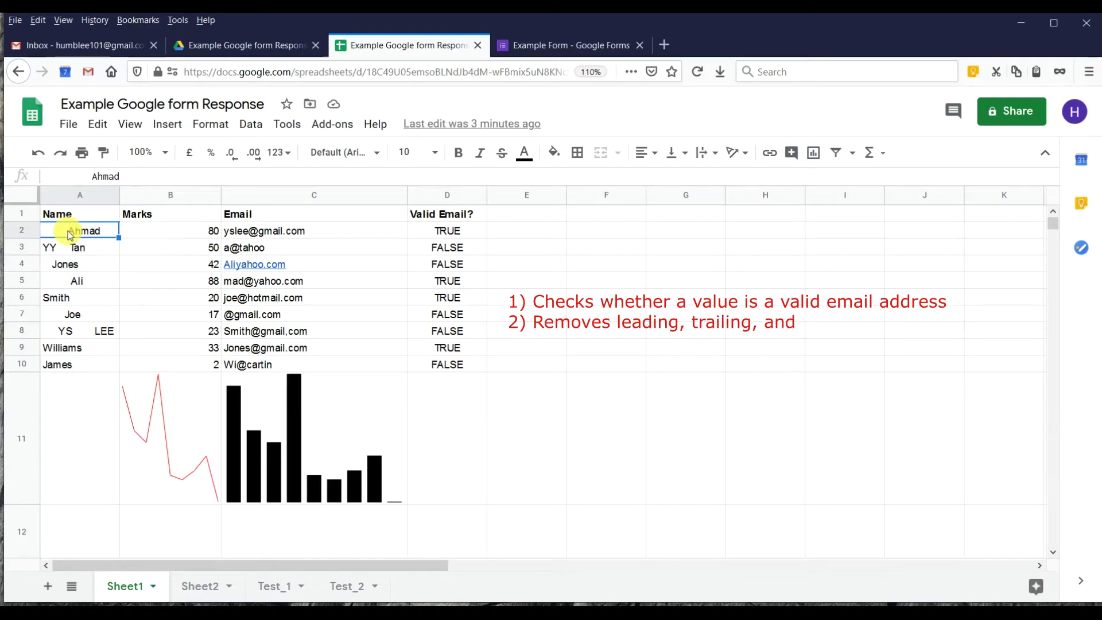
pyautogui.doubleClick(68, 231)
pyautogui.hotkey('shift', 'Home')
pyautogui.click(75, 248)
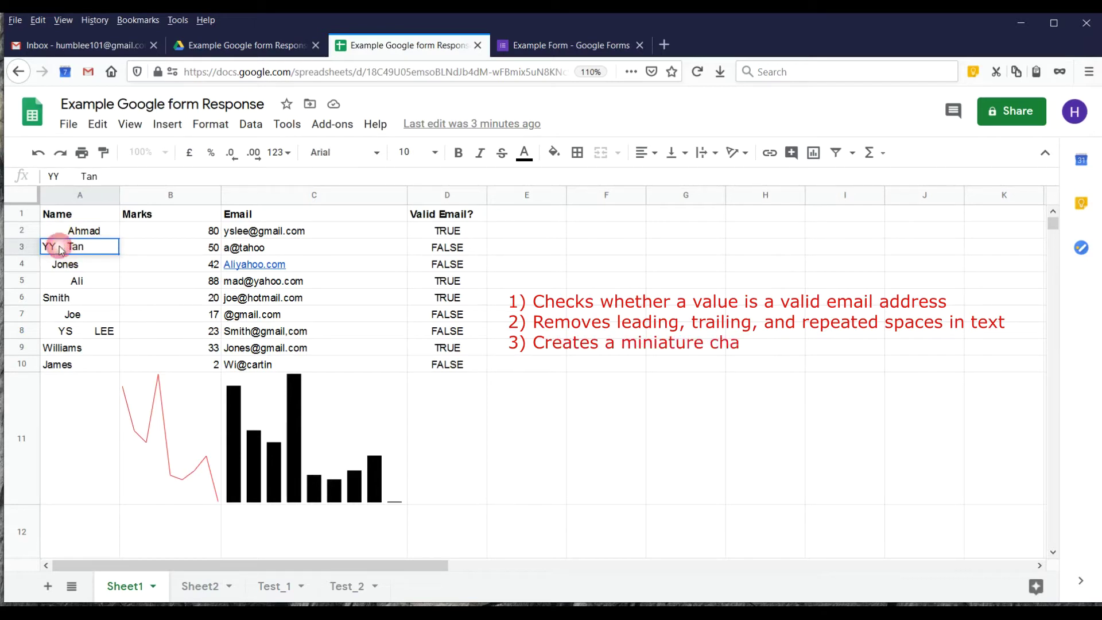
pyautogui.click(79, 232)
pyautogui.click(81, 213)
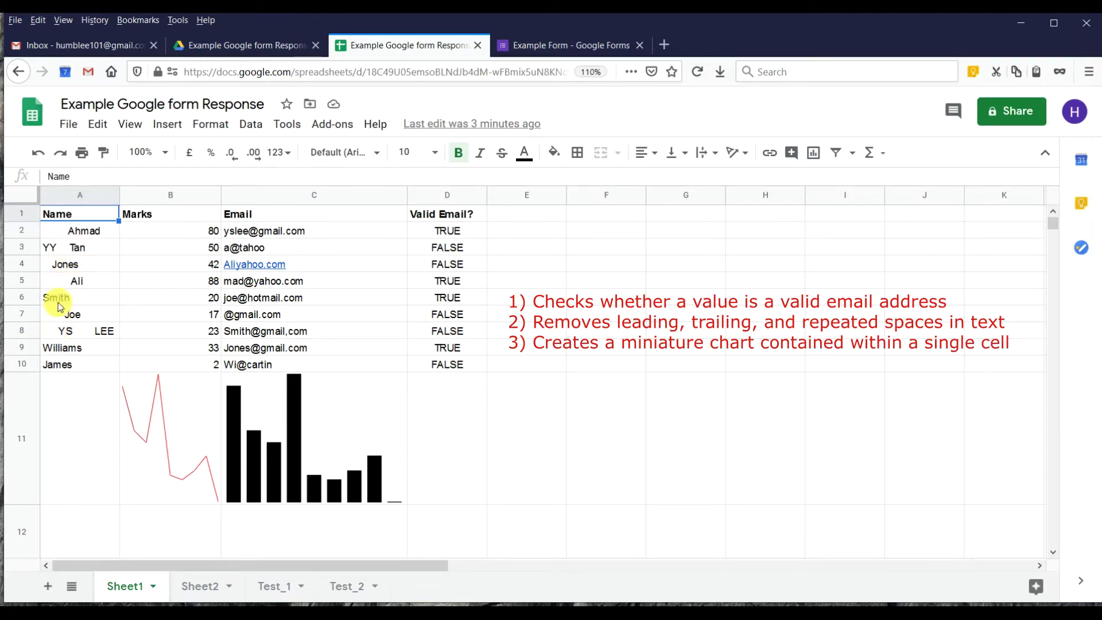
pyautogui.click(68, 230)
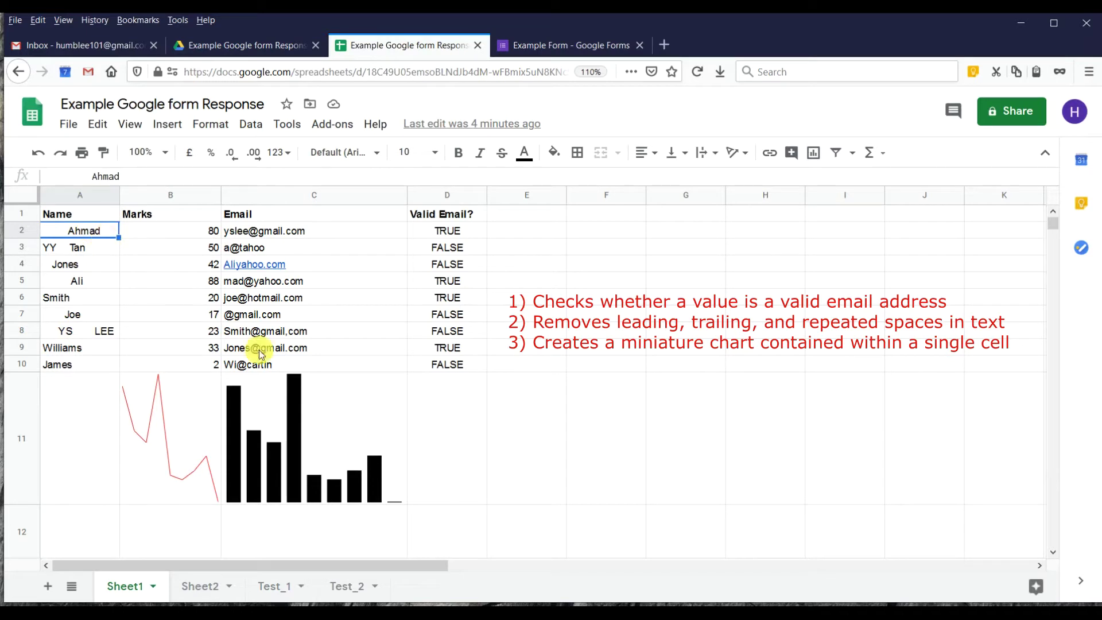
# Review the marks, the emails and the ISEMAIL formula in D2, then switch to Test_1.
pyautogui.moveTo(182, 236); pyautogui.dragTo(189, 365)
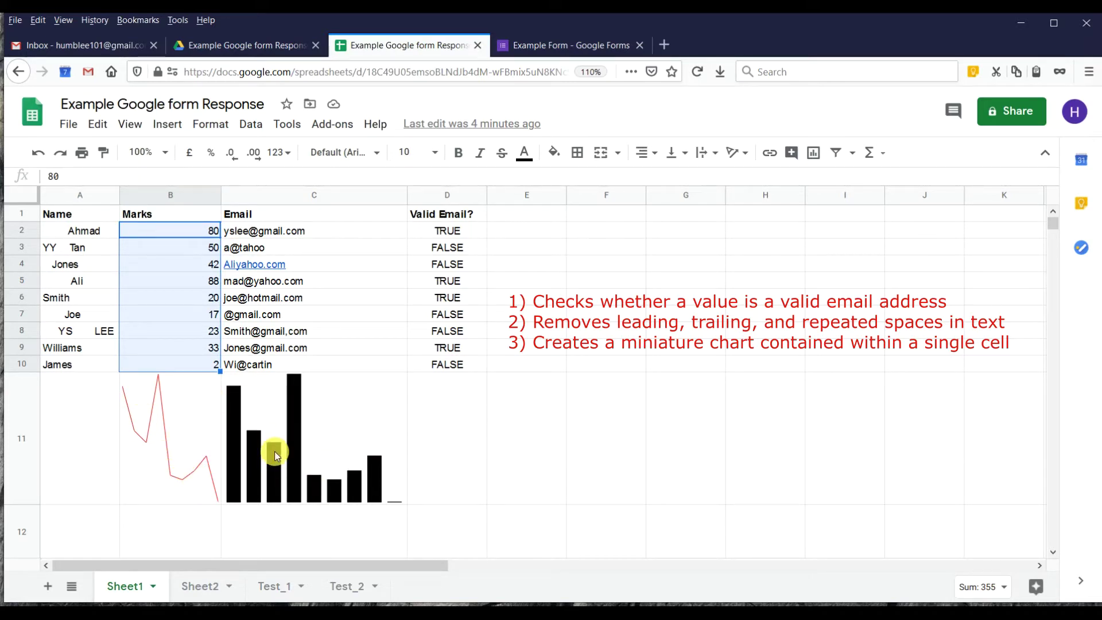
pyautogui.click(324, 282)
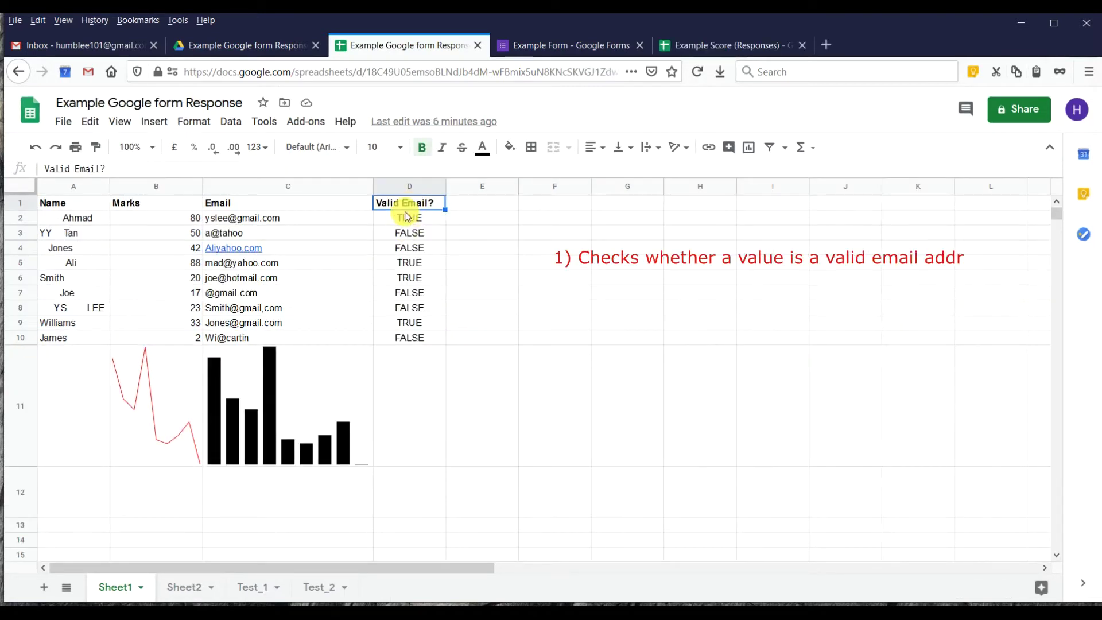
pyautogui.click(405, 218)
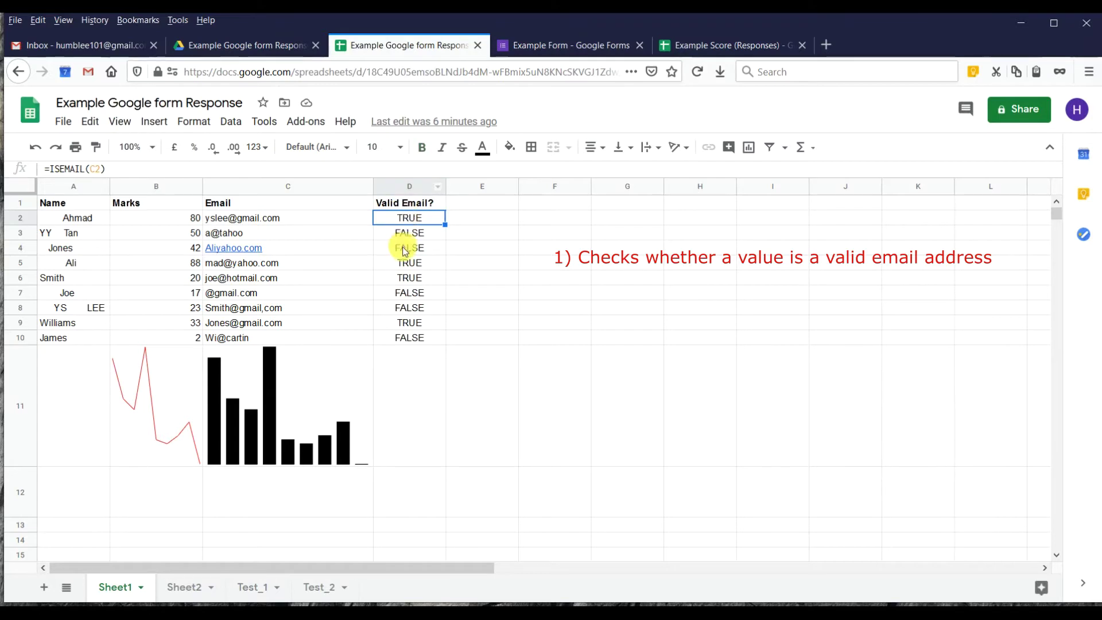
pyautogui.click(409, 202)
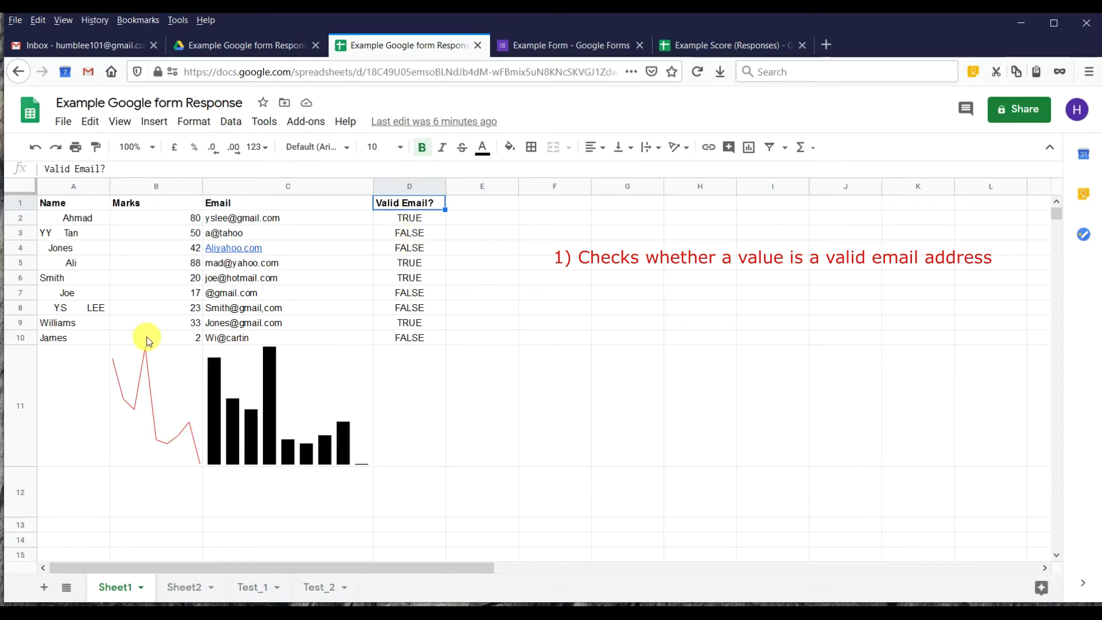
pyautogui.click(253, 586)
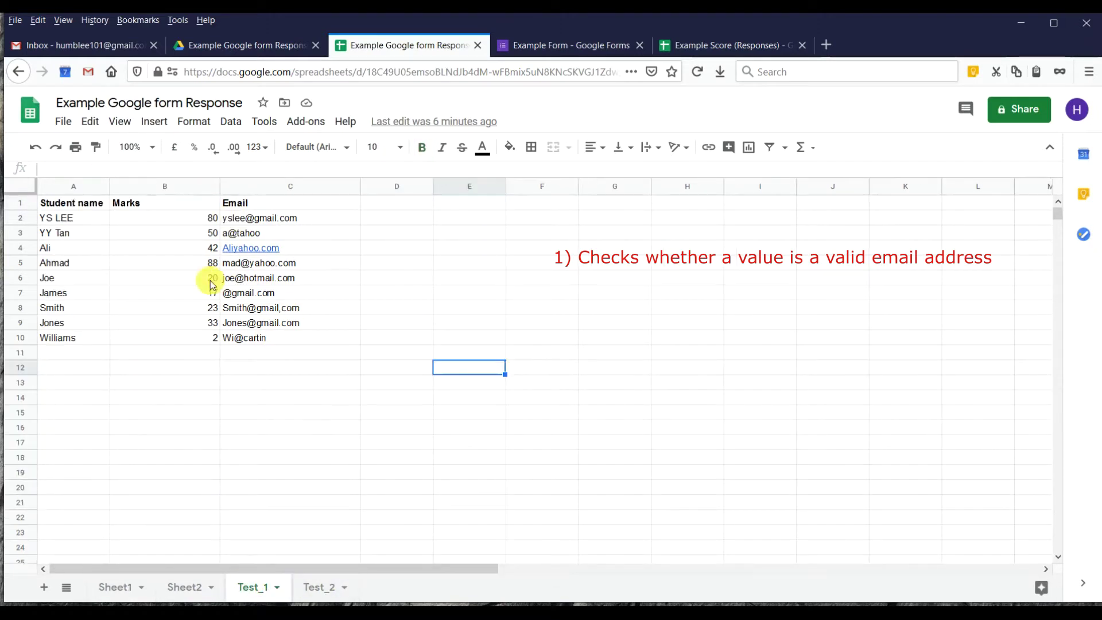
# Add the heading 'Valid Email' in cell D1.
pyautogui.click(396, 214)
pyautogui.click(396, 206)
pyautogui.write('Val')
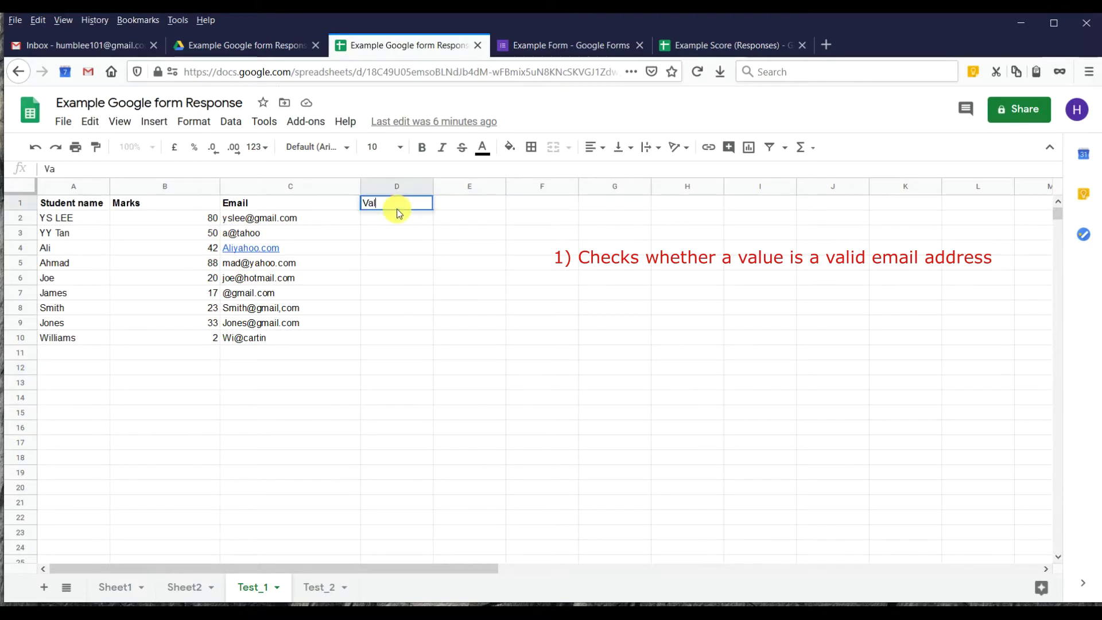
pyautogui.write('id Email')
pyautogui.press('Return')
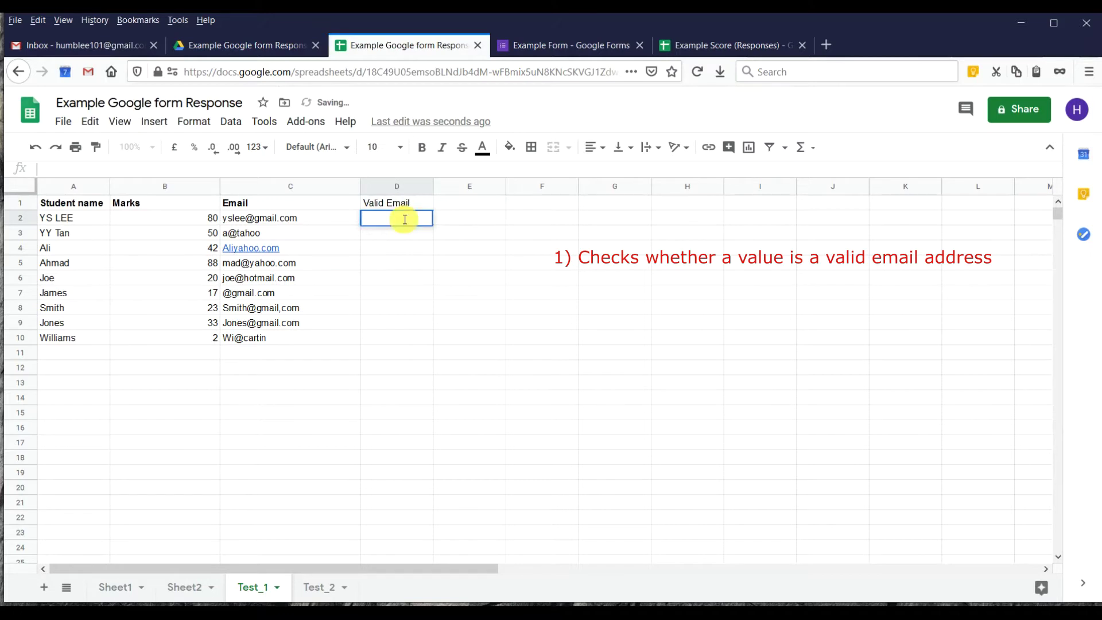
# Enter =ISEMAIL(C2) in D2 and fill it down to D10.
pyautogui.write('=')
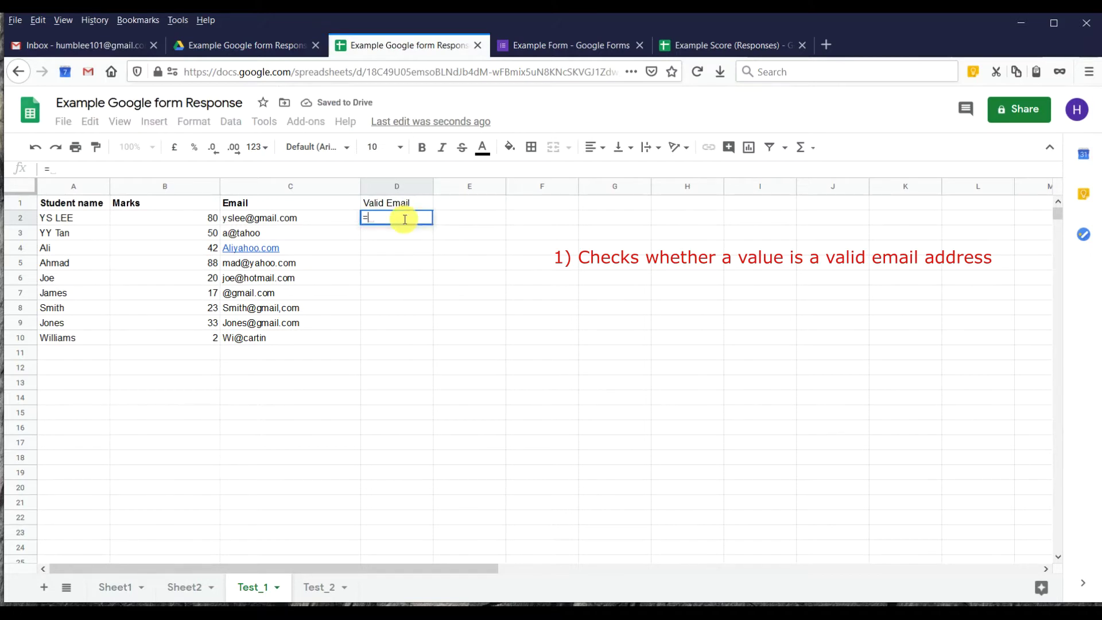
pyautogui.write('ISE')
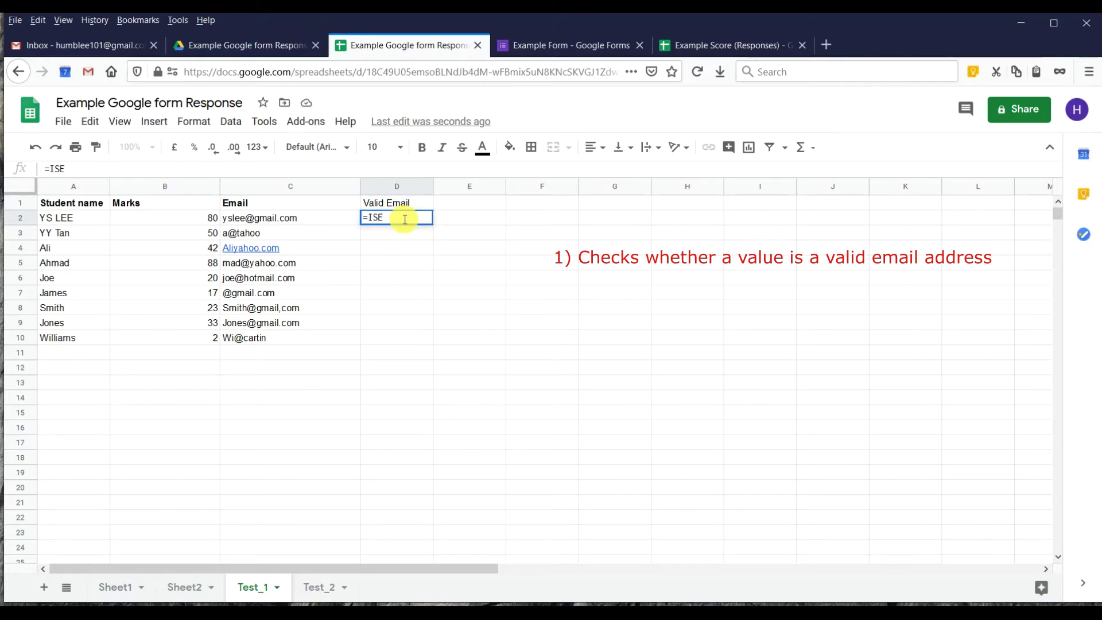
pyautogui.write('MAIL(')
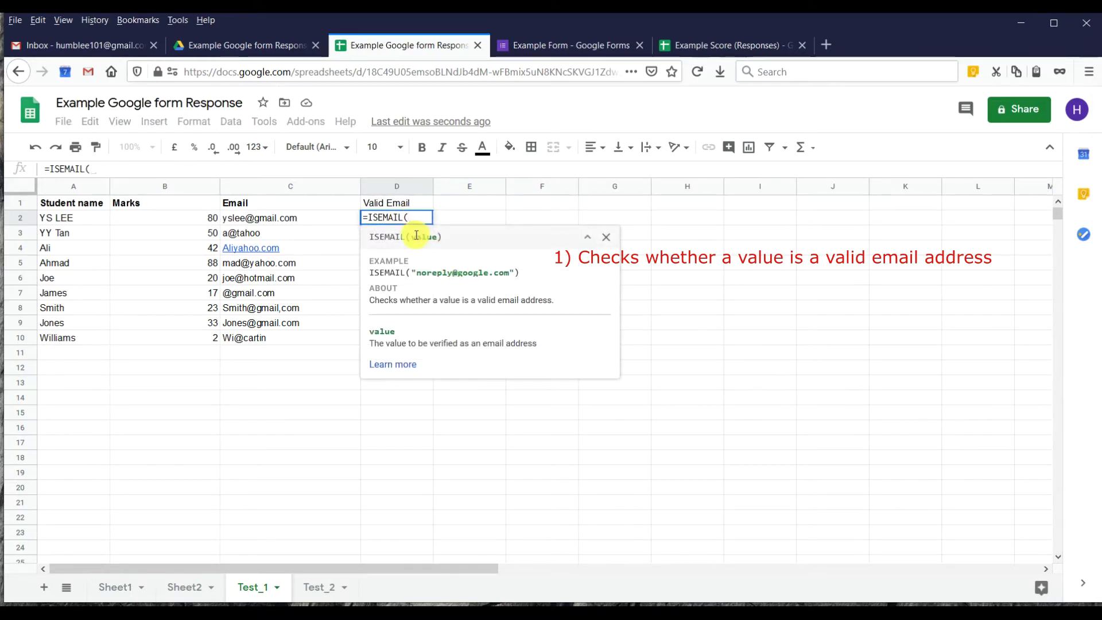
pyautogui.click(268, 219)
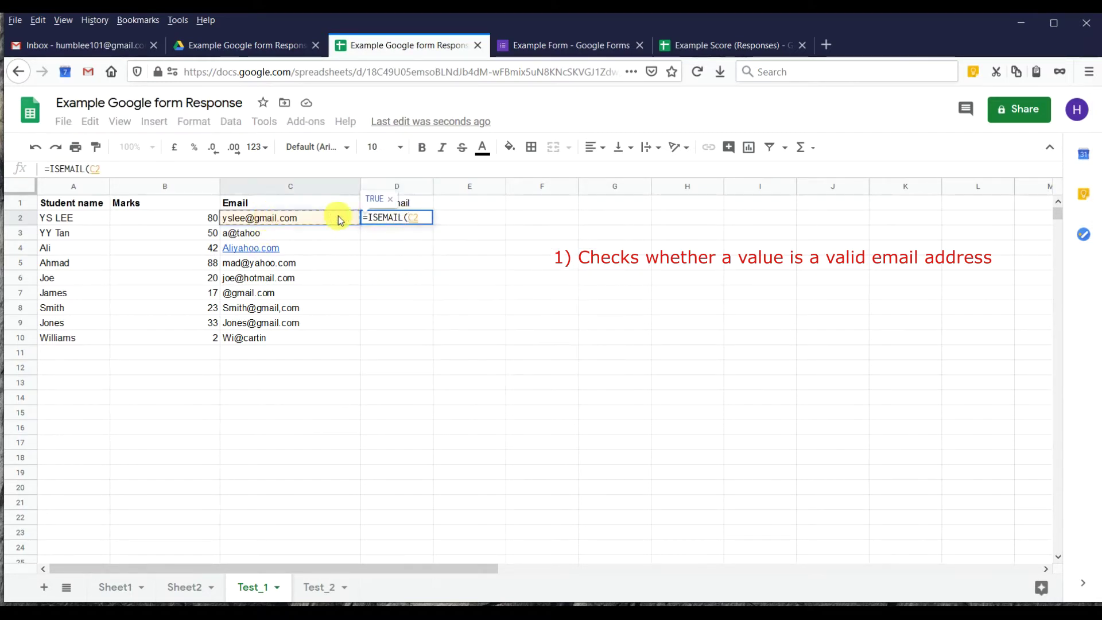
pyautogui.press('Return')
pyautogui.click(394, 218)
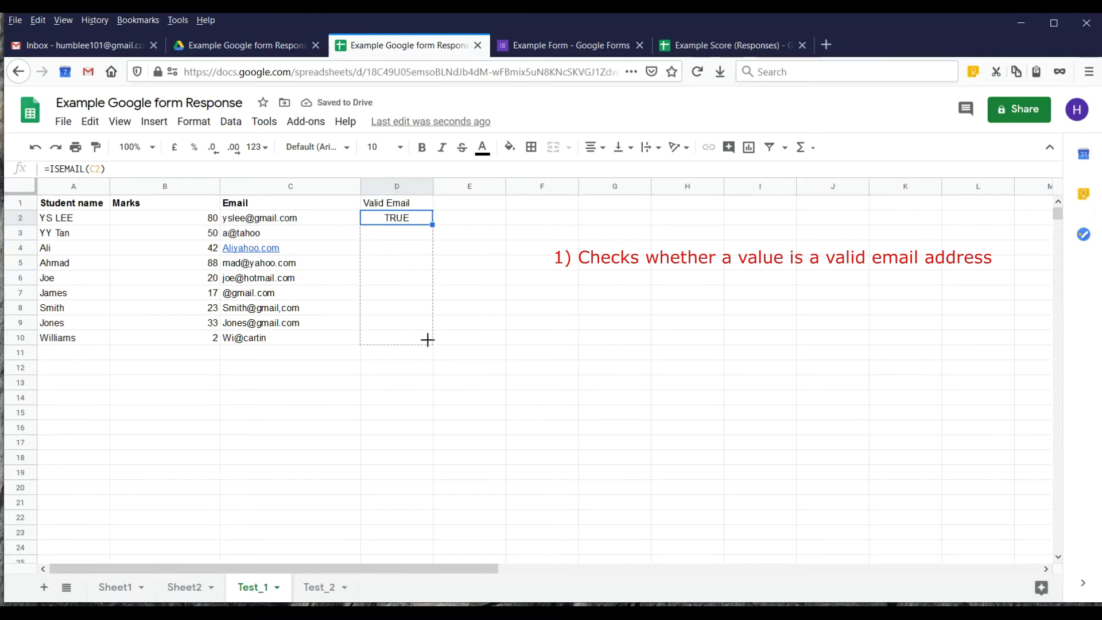
pyautogui.moveTo(428, 339); pyautogui.dragTo(428, 340)
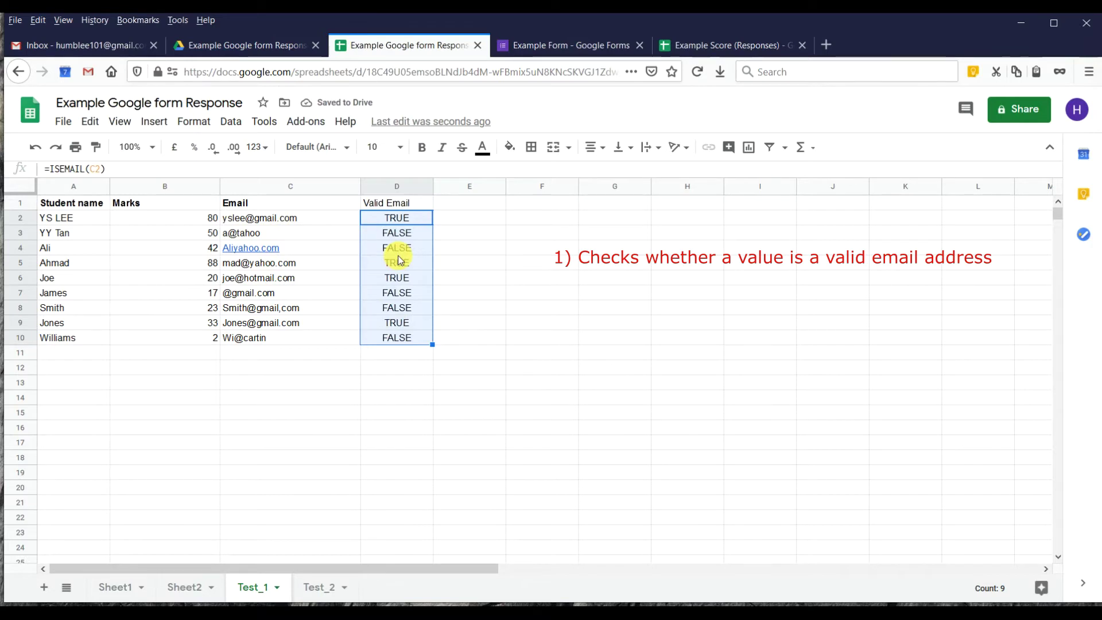
# Sort the sheet A→Z by Valid Email so FALSE rows lead, then open Test_2.
pyautogui.click(402, 201)
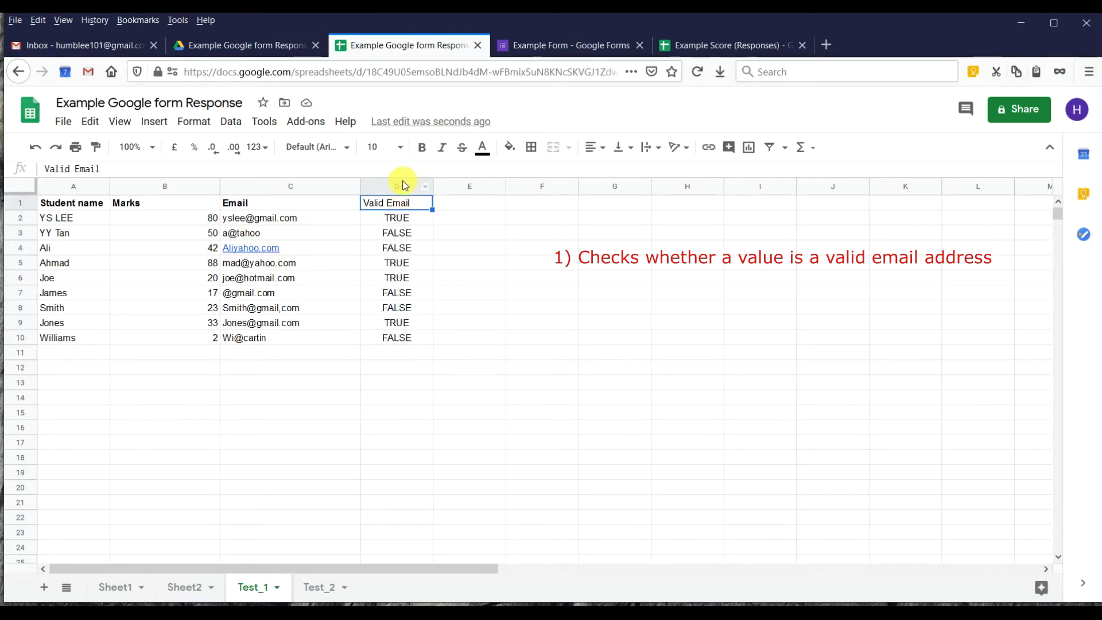
pyautogui.click(422, 191)
pyautogui.click(425, 188)
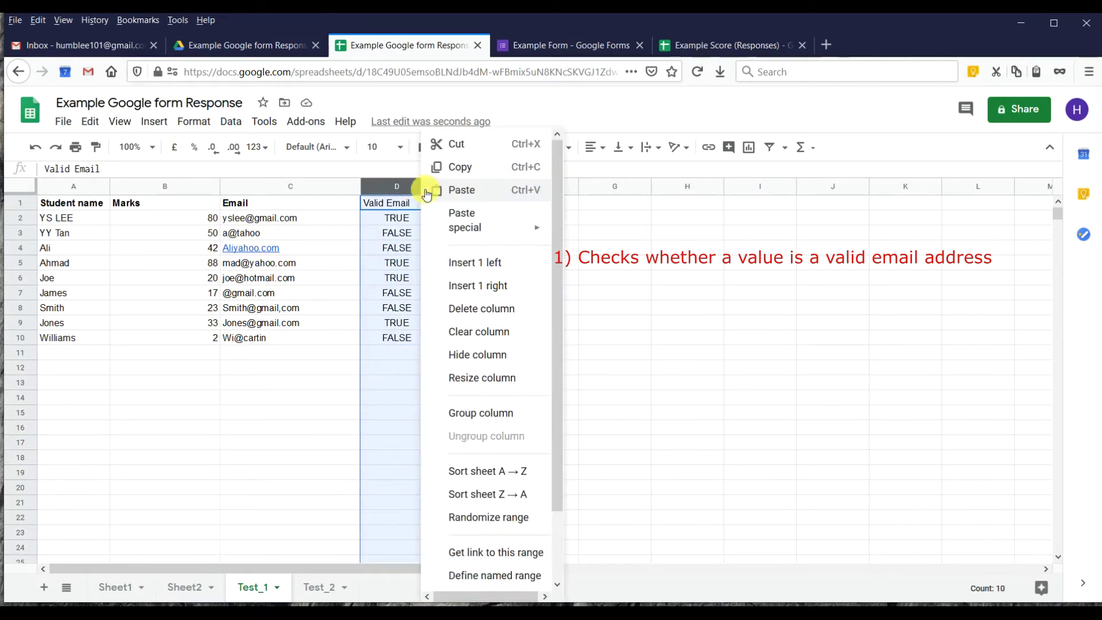
pyautogui.click(502, 477)
pyautogui.click(413, 279)
pyautogui.moveTo(387, 280); pyautogui.dragTo(47, 226)
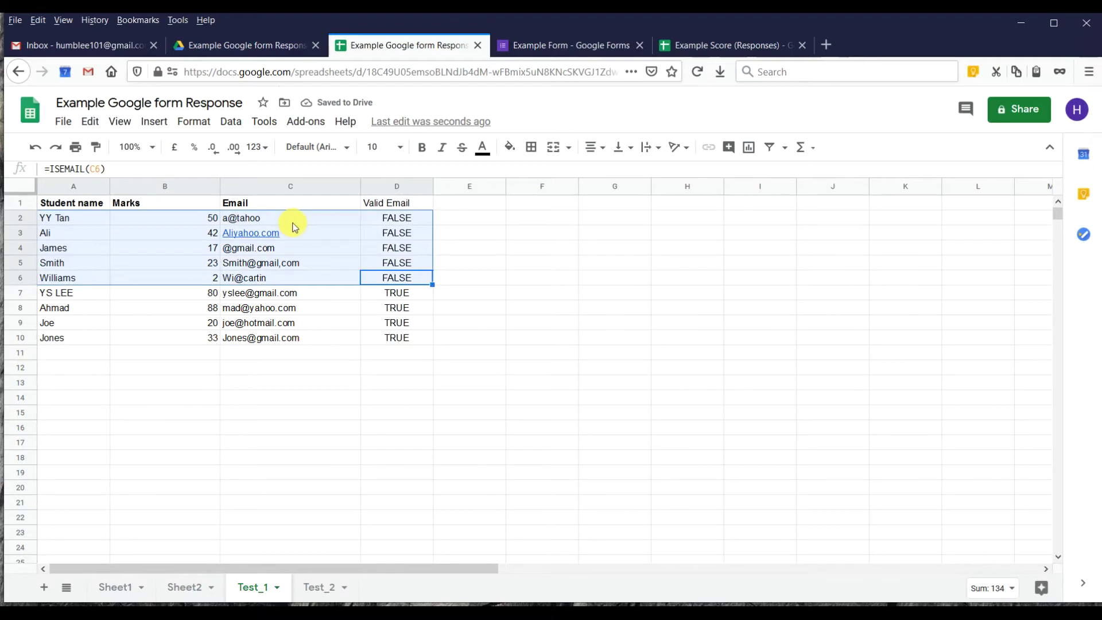
pyautogui.click(396, 219)
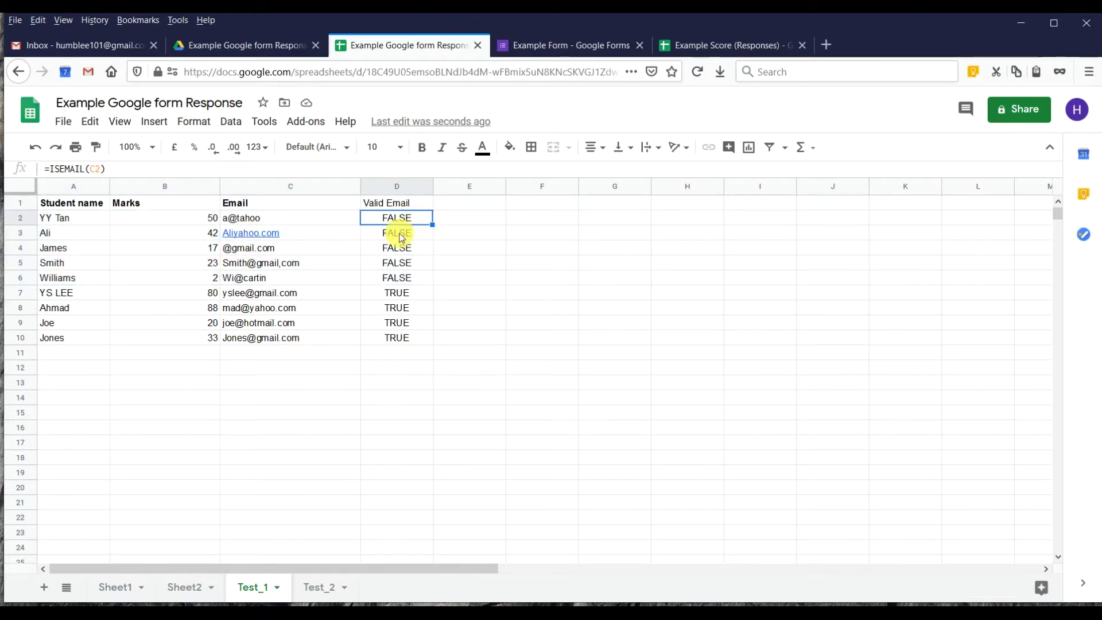
pyautogui.click(312, 589)
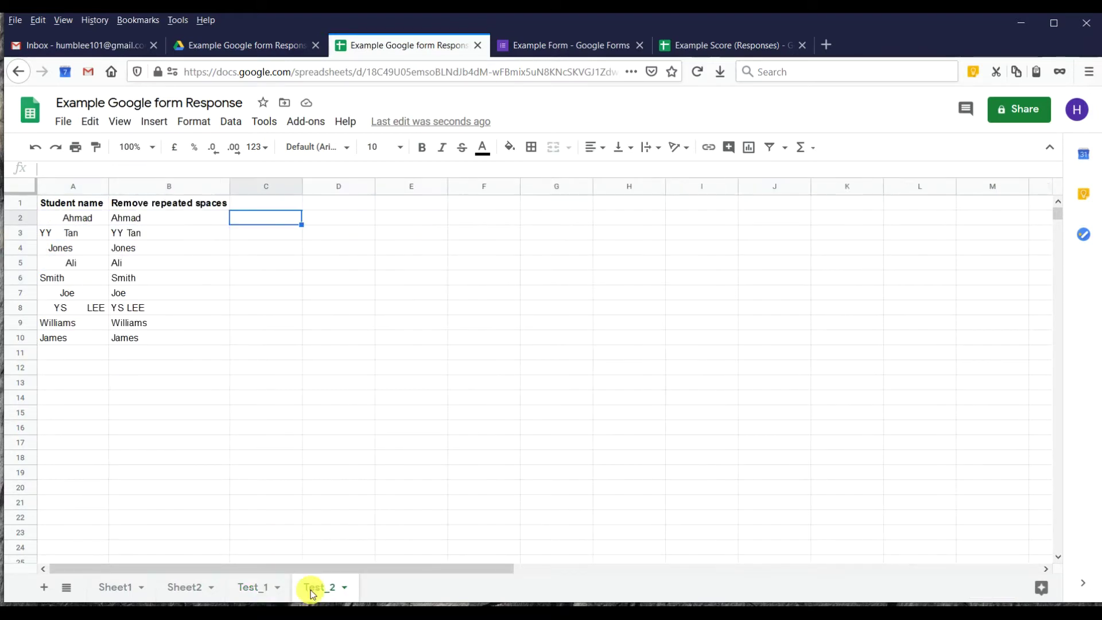
# Clear the previously cleaned names from column B of Test_2.
pyautogui.click(86, 221)
pyautogui.hotkey('ctrl', 'c')
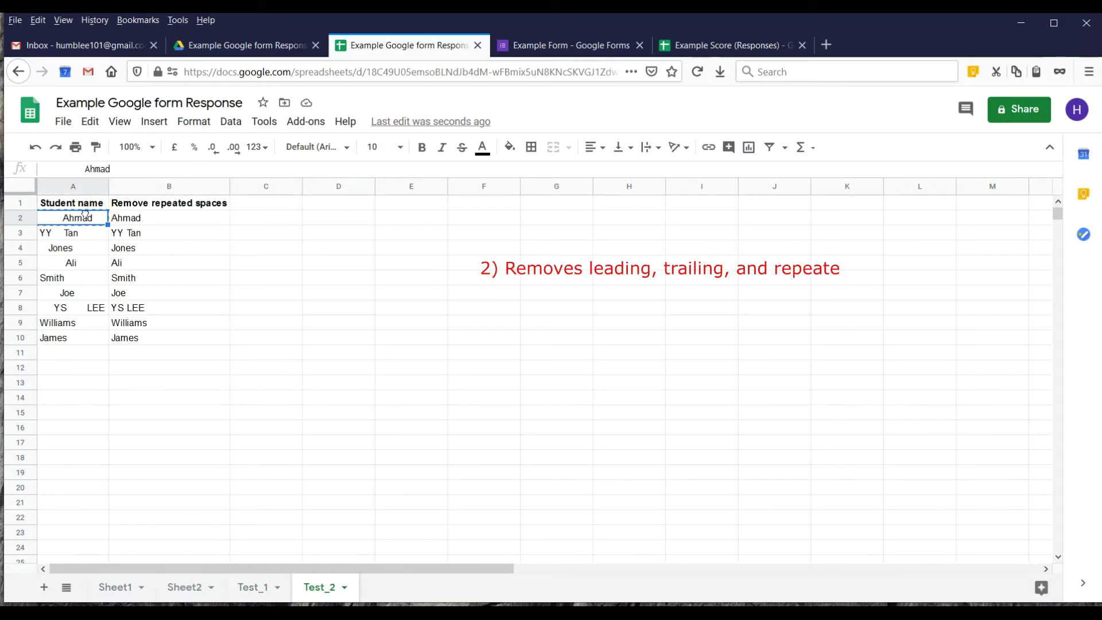
pyautogui.click(132, 219)
pyautogui.moveTo(77, 219); pyautogui.dragTo(78, 349)
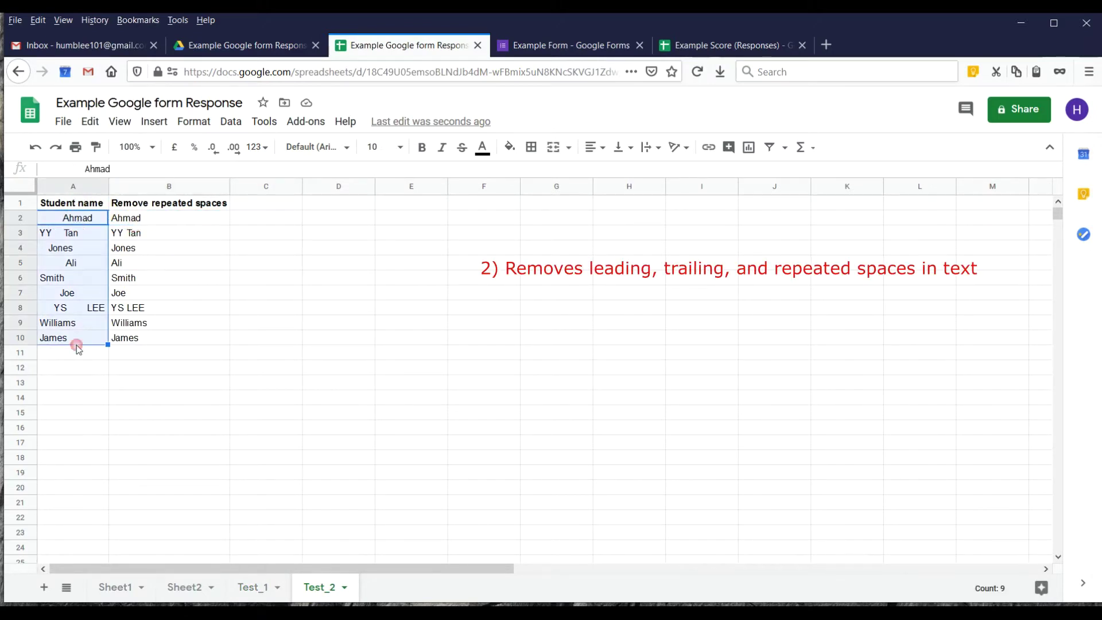
pyautogui.moveTo(160, 219); pyautogui.dragTo(165, 337)
pyautogui.press('Delete')
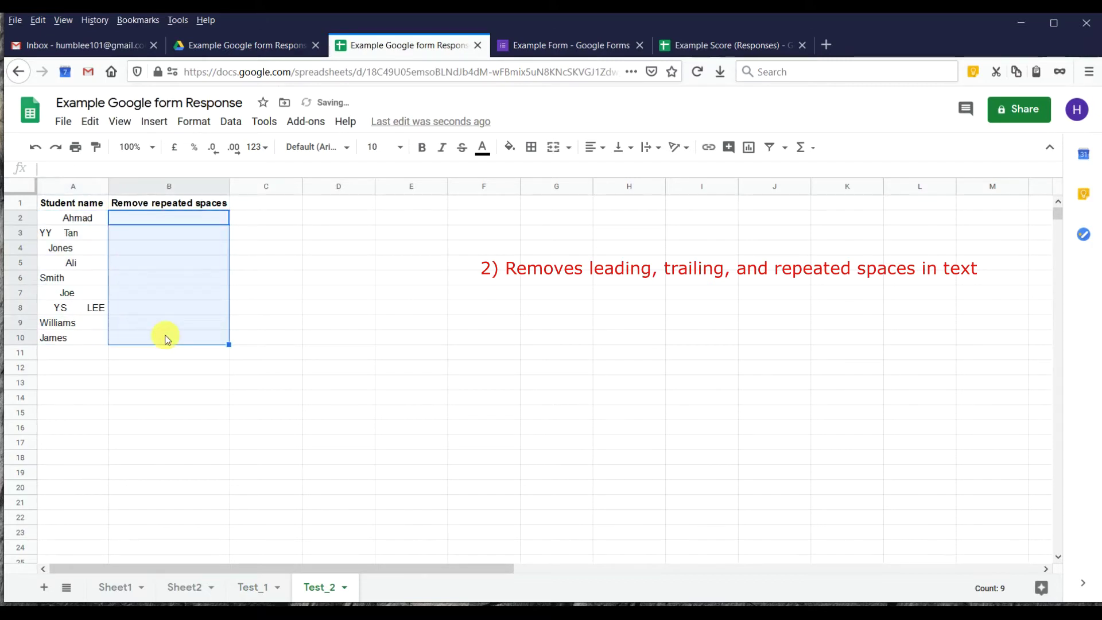
# Enter =TRIM(A2) in B2 and fill it down to B10.
pyautogui.click(183, 220)
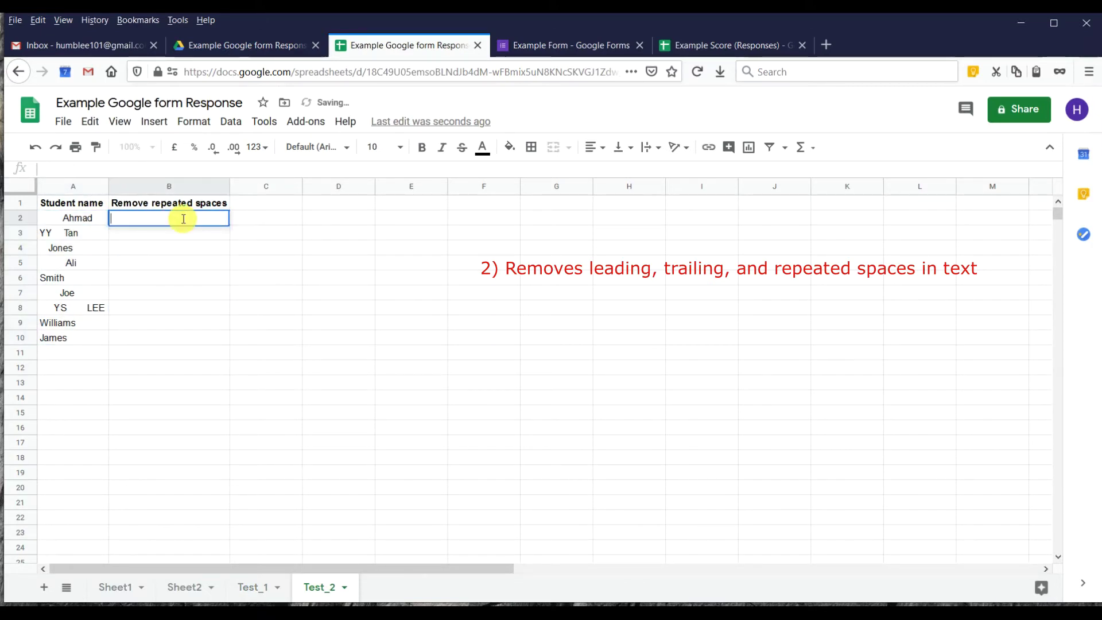
pyautogui.press('Escape')
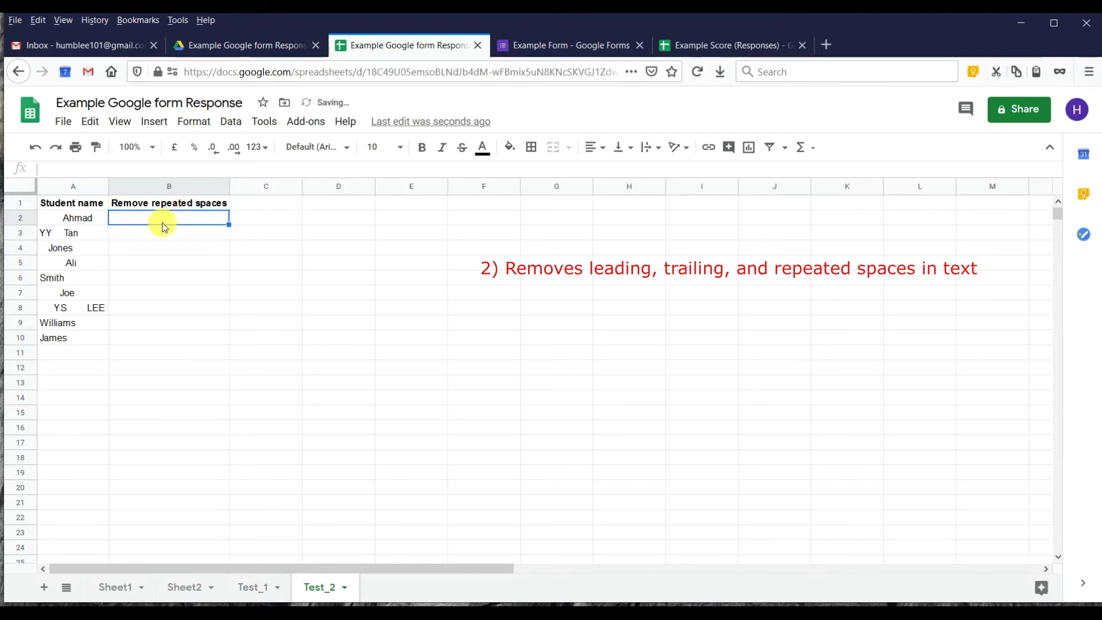
pyautogui.write('=TRIM(')
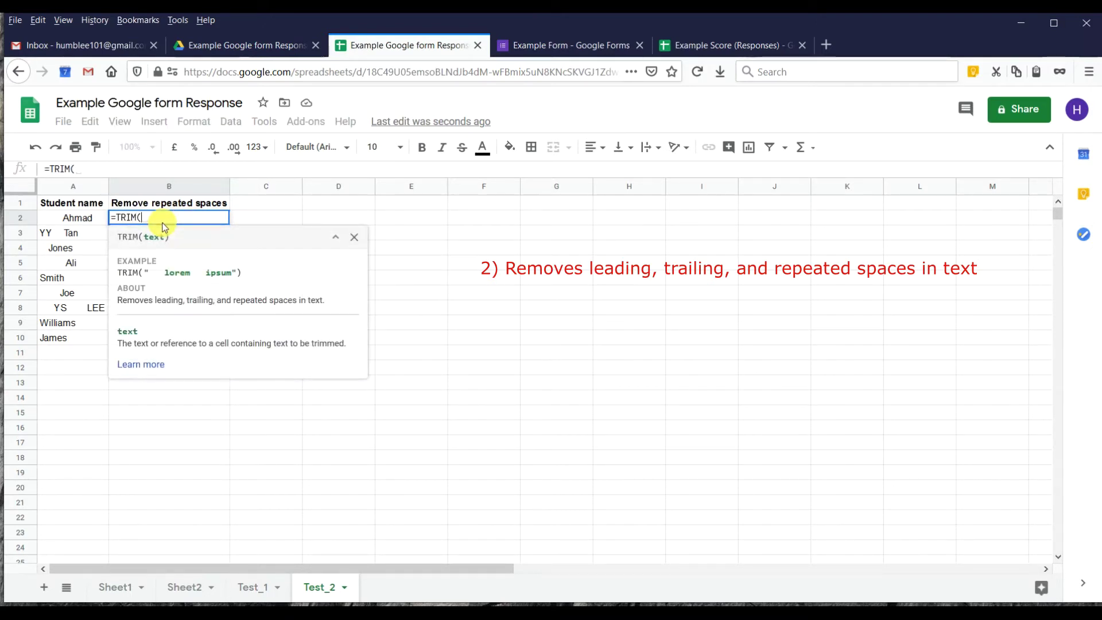
pyautogui.click(78, 221)
pyautogui.press('Return')
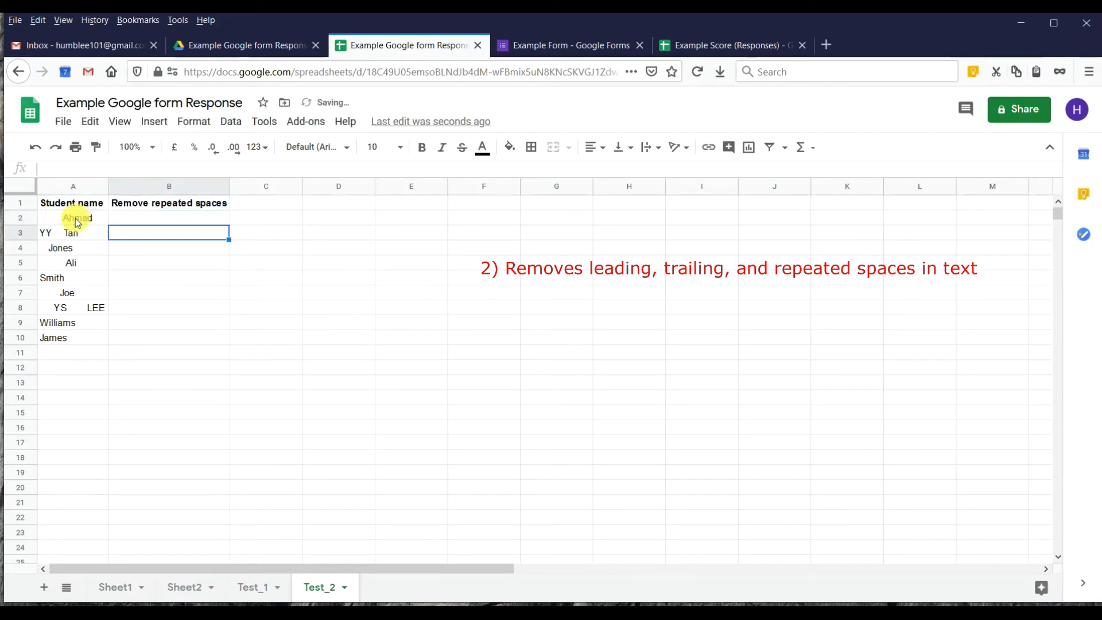
pyautogui.press('Up')
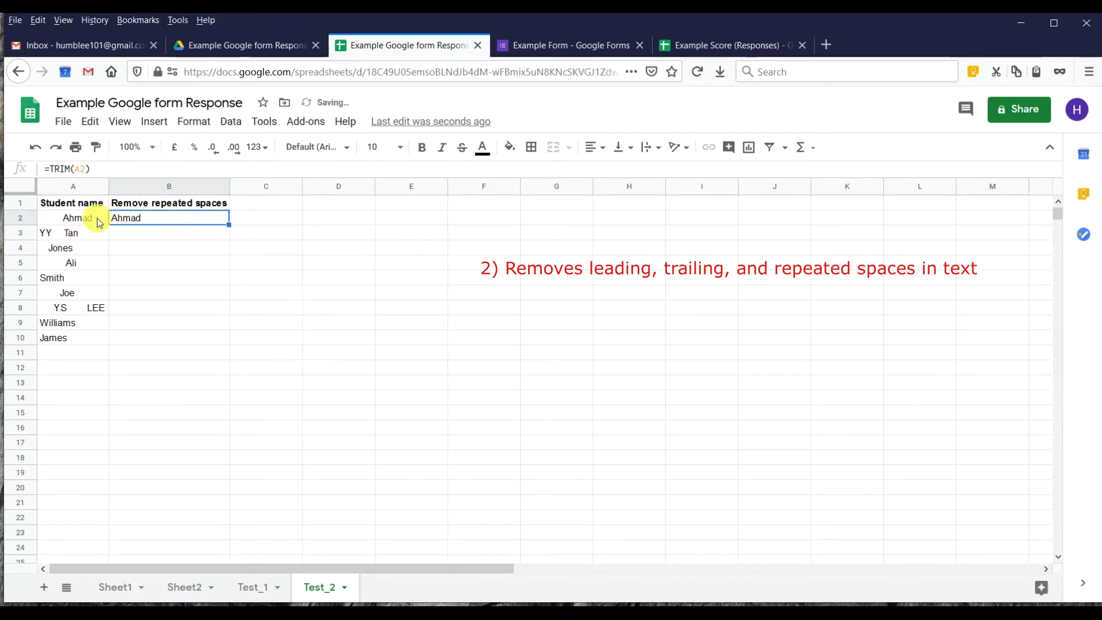
pyautogui.moveTo(229, 225); pyautogui.dragTo(229, 345)
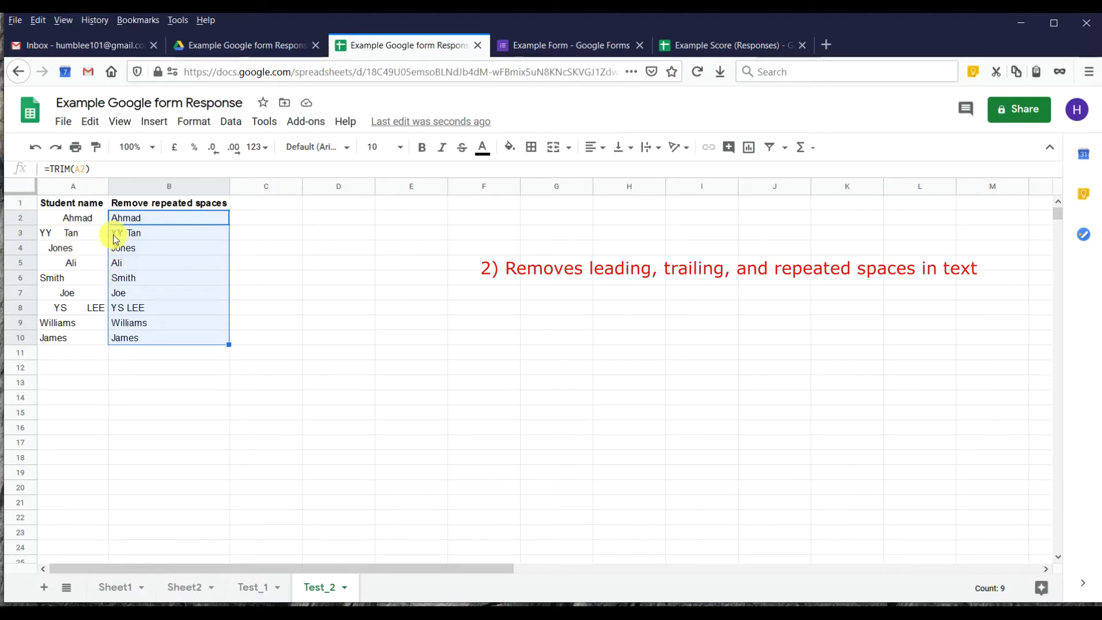
pyautogui.moveTo(229, 216); pyautogui.dragTo(163, 337)
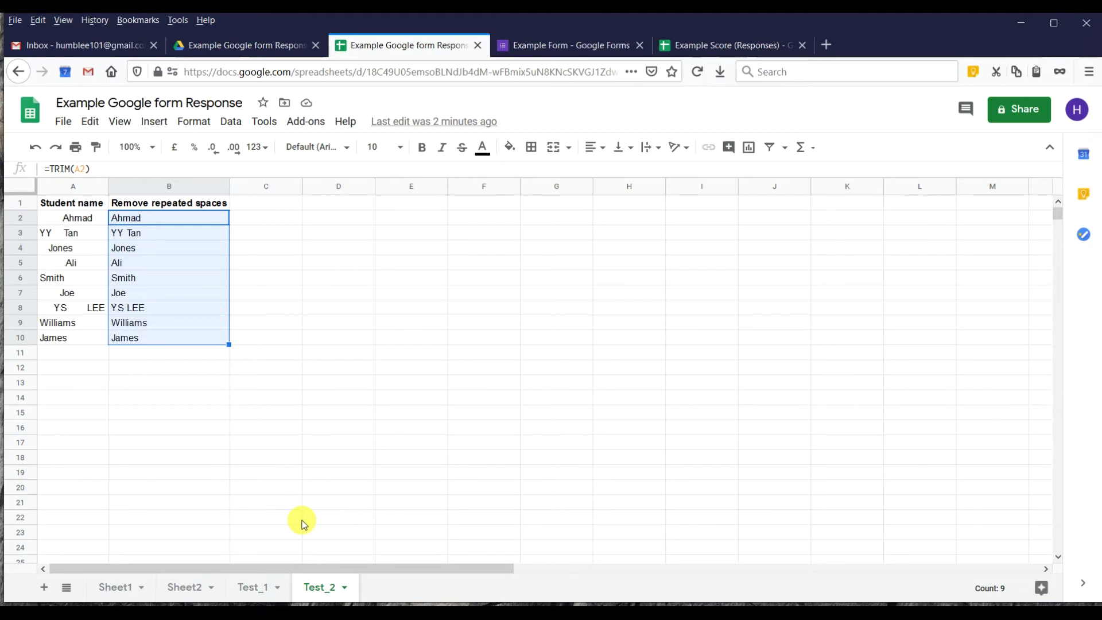
# On Test_1, enter =SPARKLINE(B2:B10) in B12 to chart the marks.
pyautogui.click(248, 588)
pyautogui.doubleClick(180, 371)
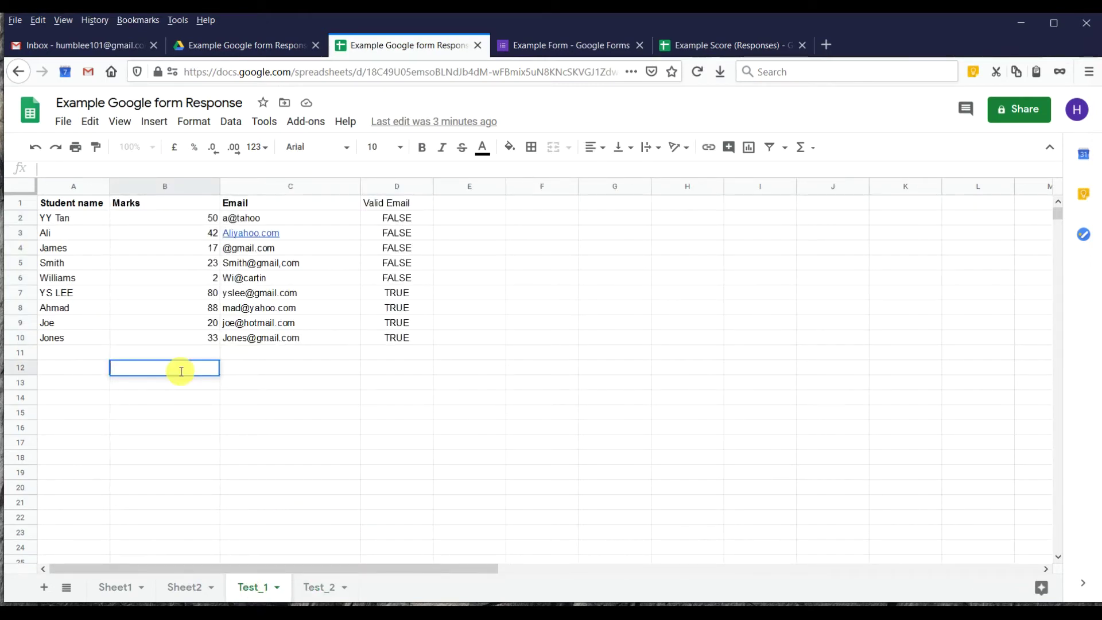
pyautogui.write('=')
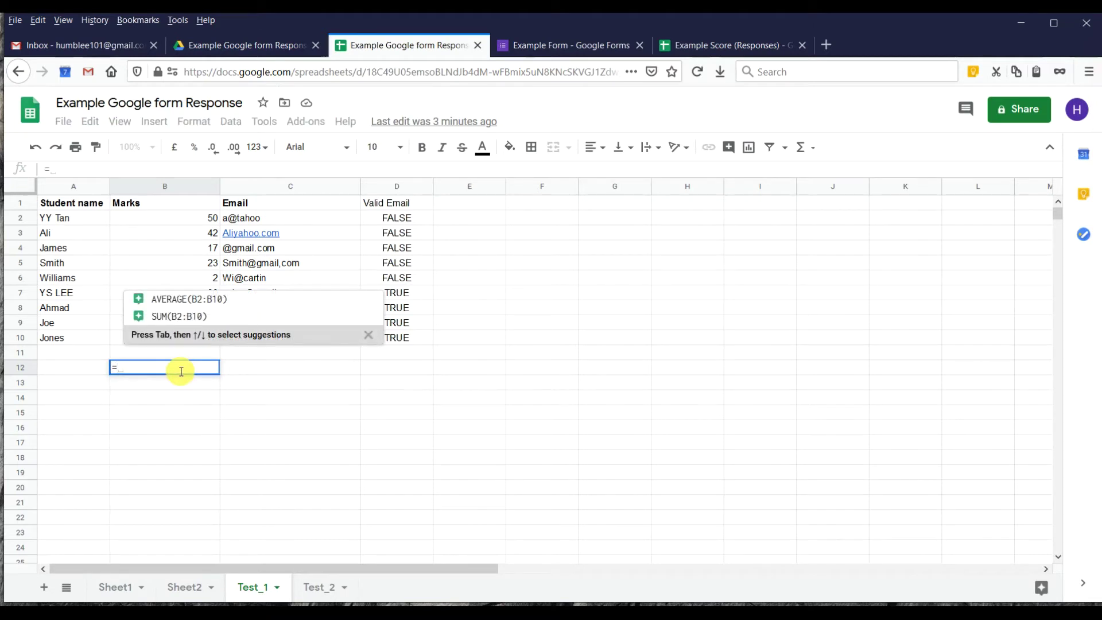
pyautogui.write('SPAR')
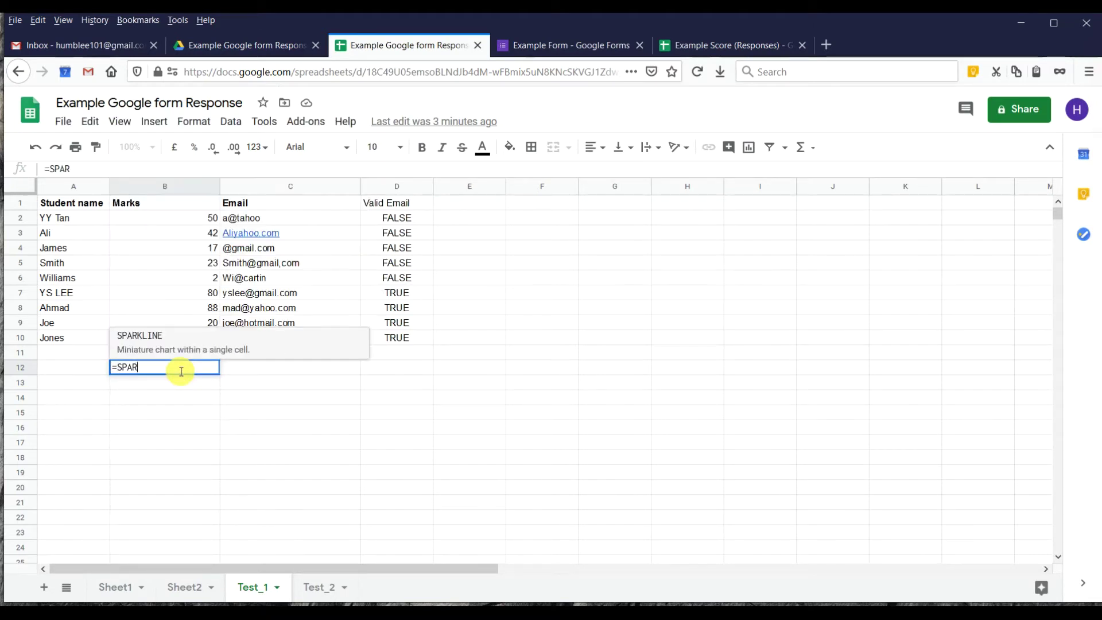
pyautogui.write('KLINE')
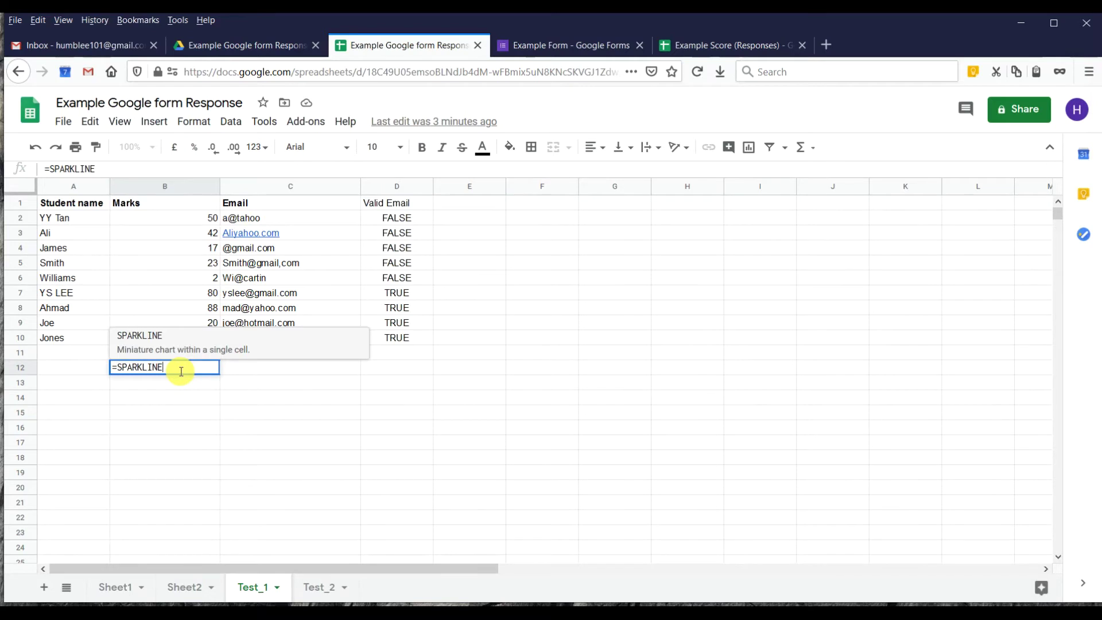
pyautogui.write('(')
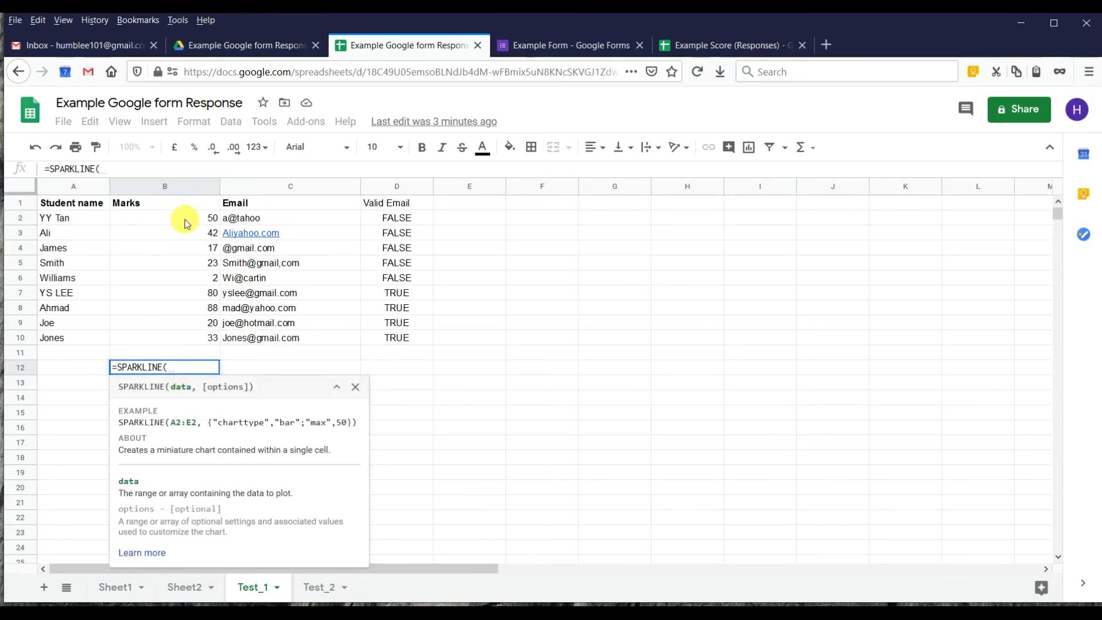
pyautogui.moveTo(185, 223); pyautogui.dragTo(183, 341)
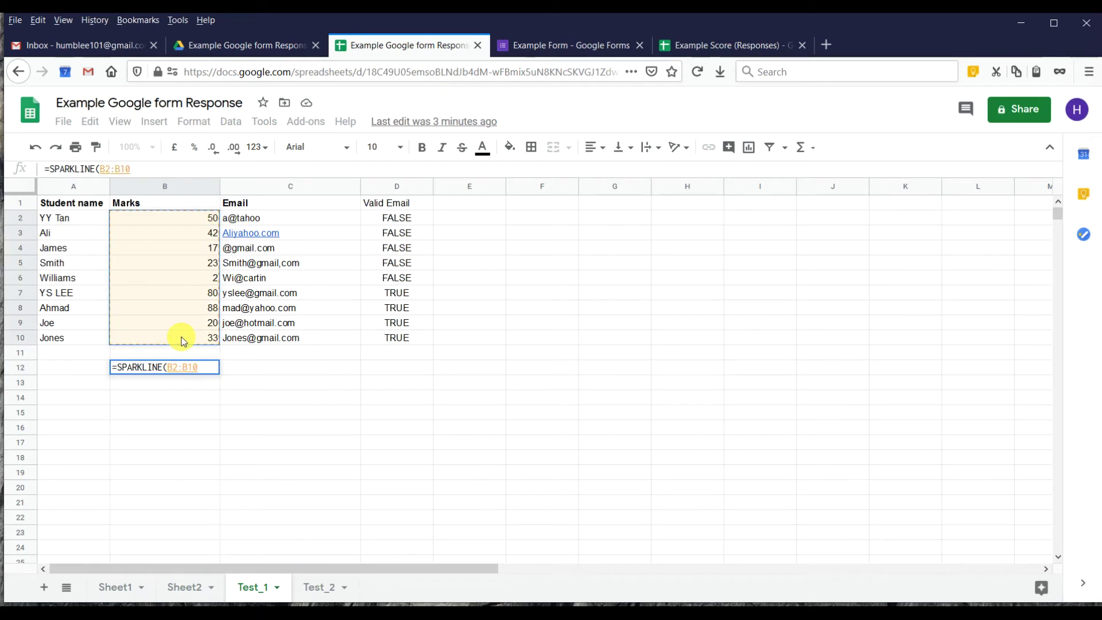
pyautogui.press('Return')
pyautogui.click(184, 372)
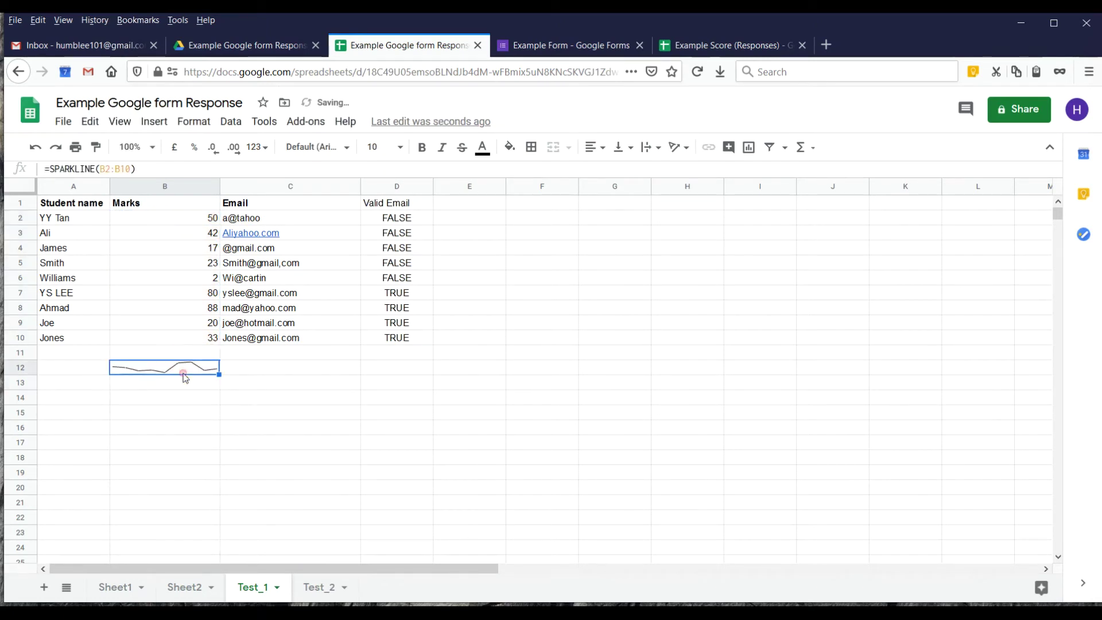
# Make row 12 taller to enlarge the sparkline and open the SPARKLINE help article.
pyautogui.moveTo(29, 374); pyautogui.dragTo(28, 437)
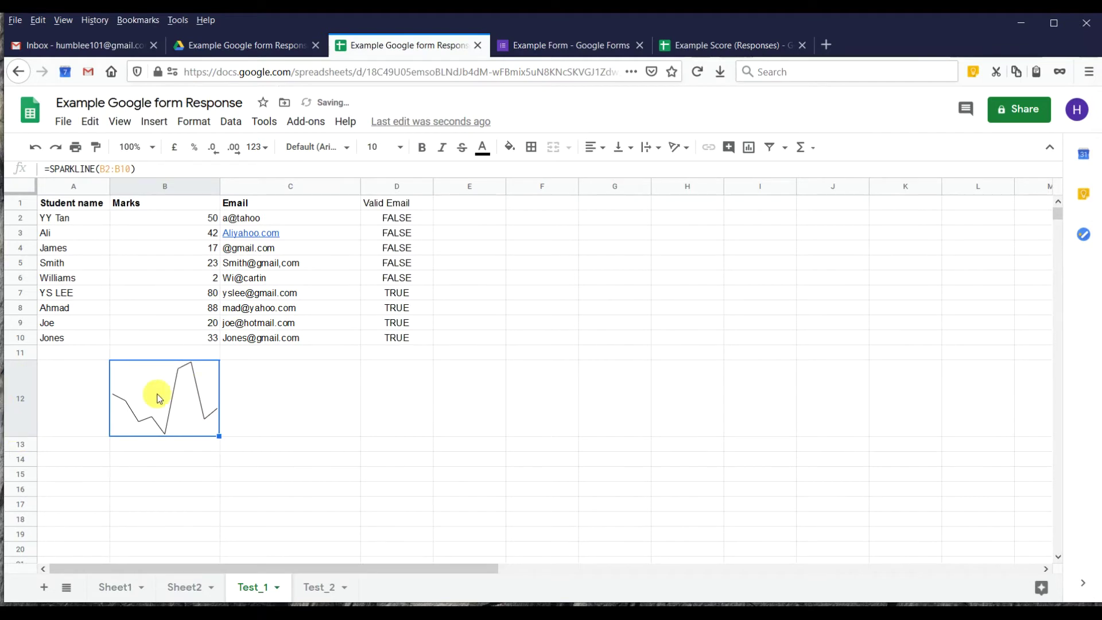
pyautogui.click(128, 169)
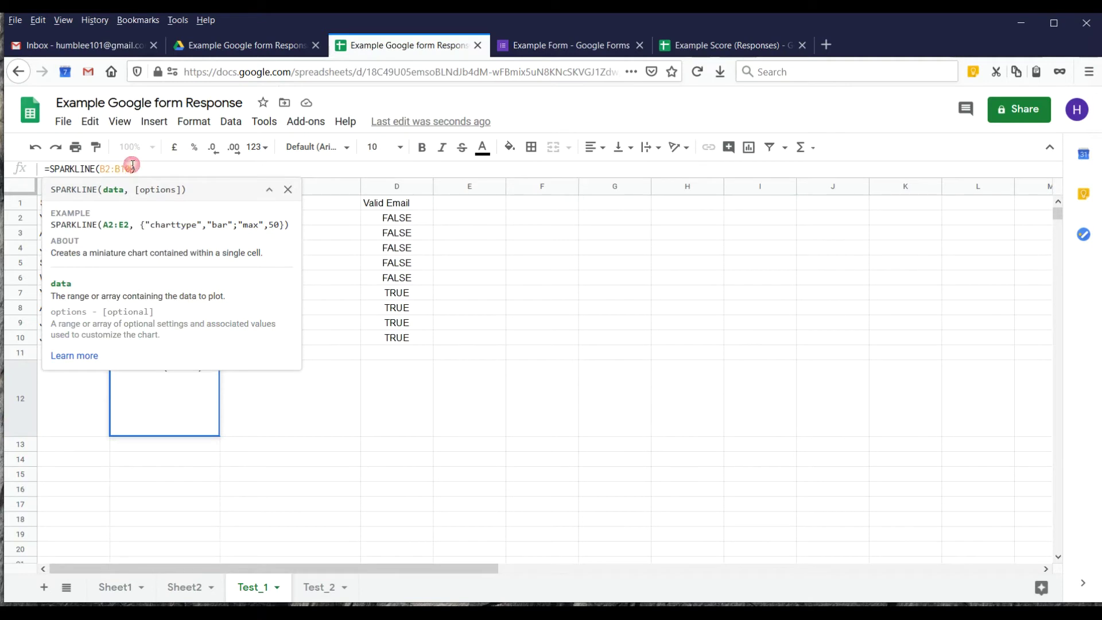
pyautogui.click(74, 357)
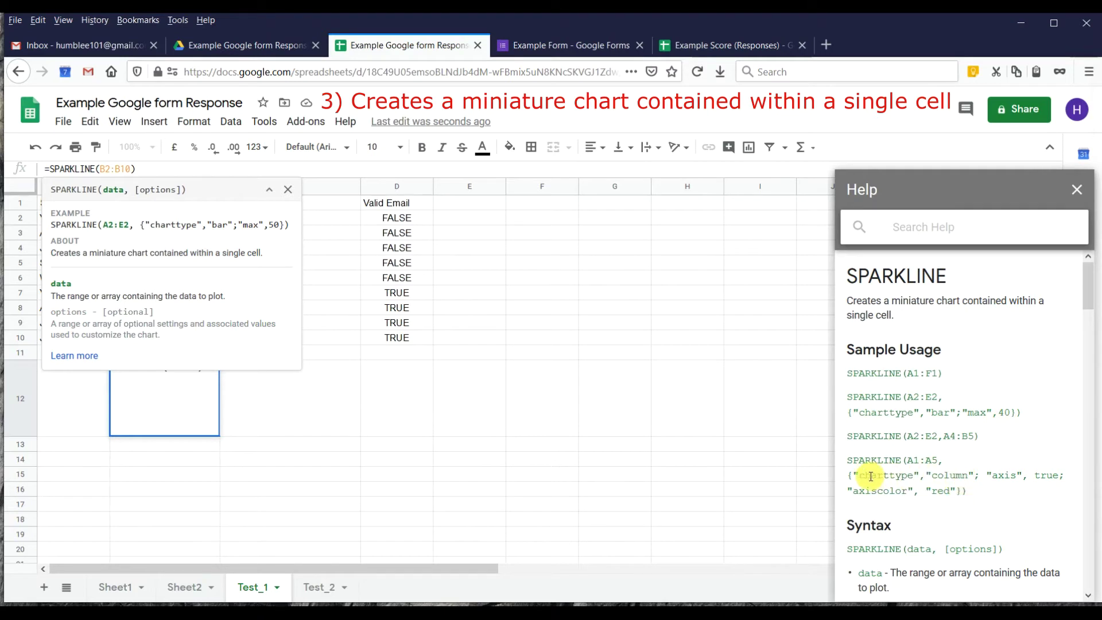
# Append {"charttype","column"} from the help example to B12's sparkline, then copy B12.
pyautogui.moveTo(848, 475); pyautogui.dragTo(976, 475)
pyautogui.hotkey('ctrl', 'c')
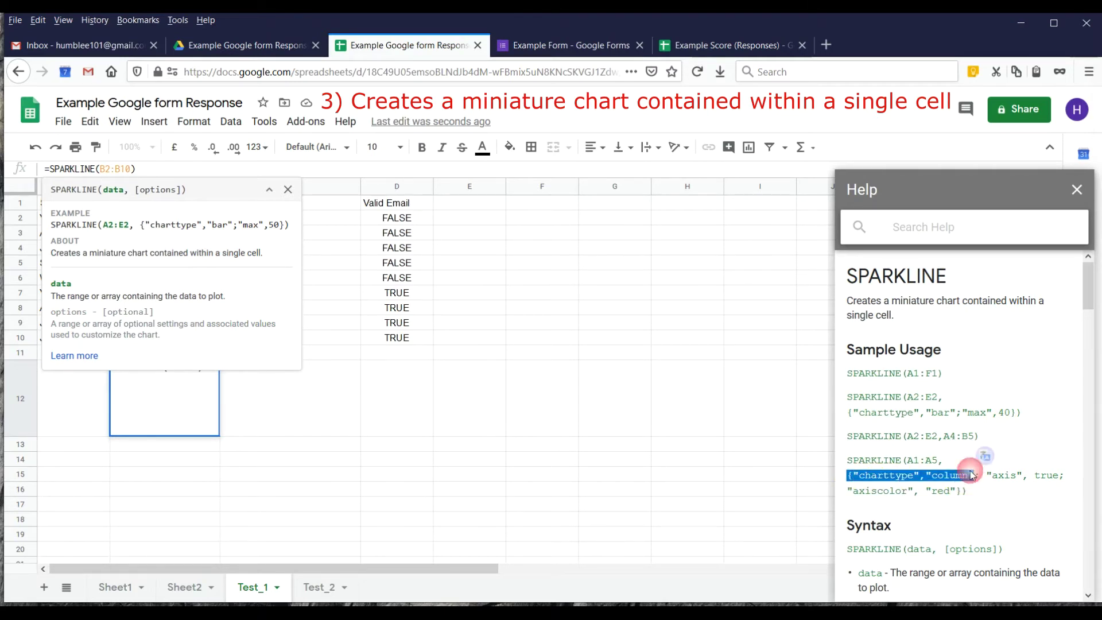
pyautogui.click(132, 168)
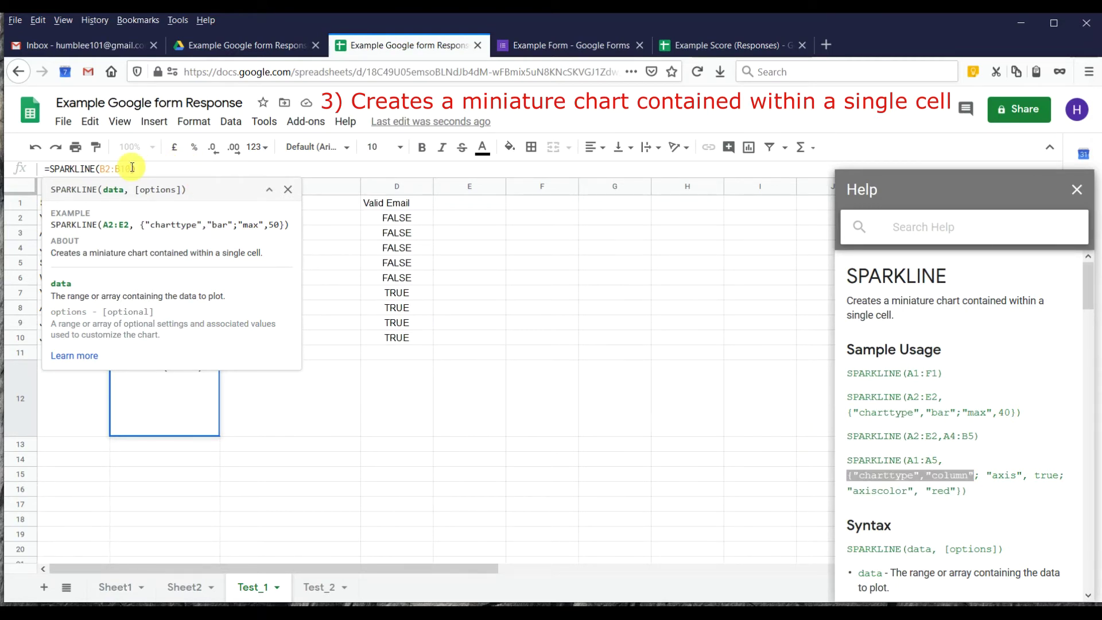
pyautogui.write(',')
pyautogui.hotkey('ctrl', 'v')
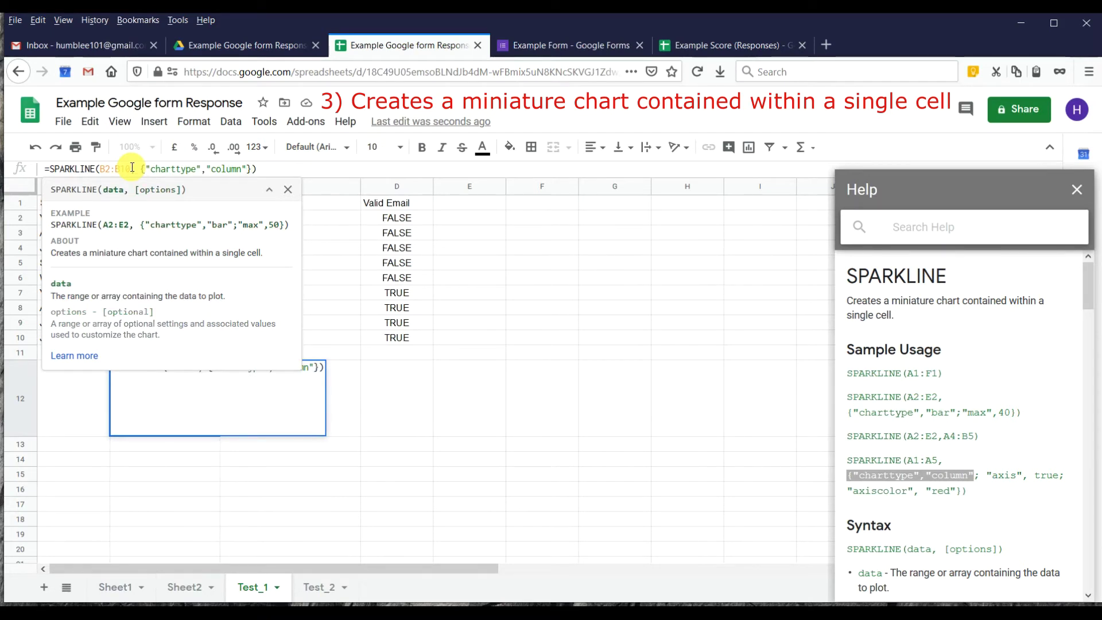
pyautogui.press('Return')
pyautogui.click(192, 415)
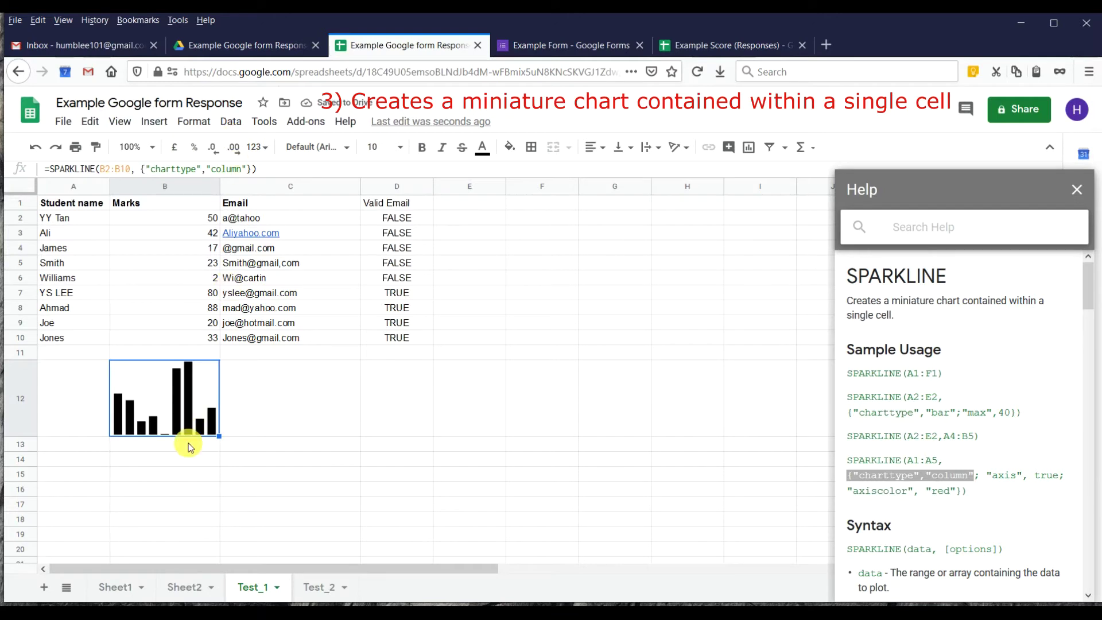
pyautogui.hotkey('ctrl', 'c')
pyautogui.click(292, 396)
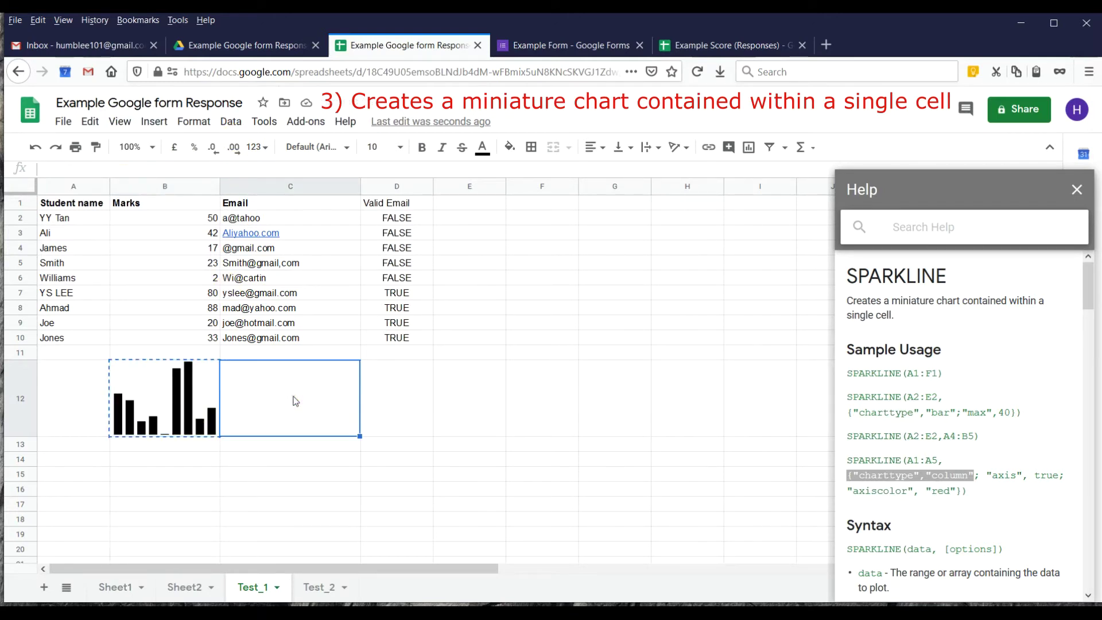
# Paste the column sparkline into C12 and correct its data range to B2:B10.
pyautogui.hotkey('ctrl', 'v')
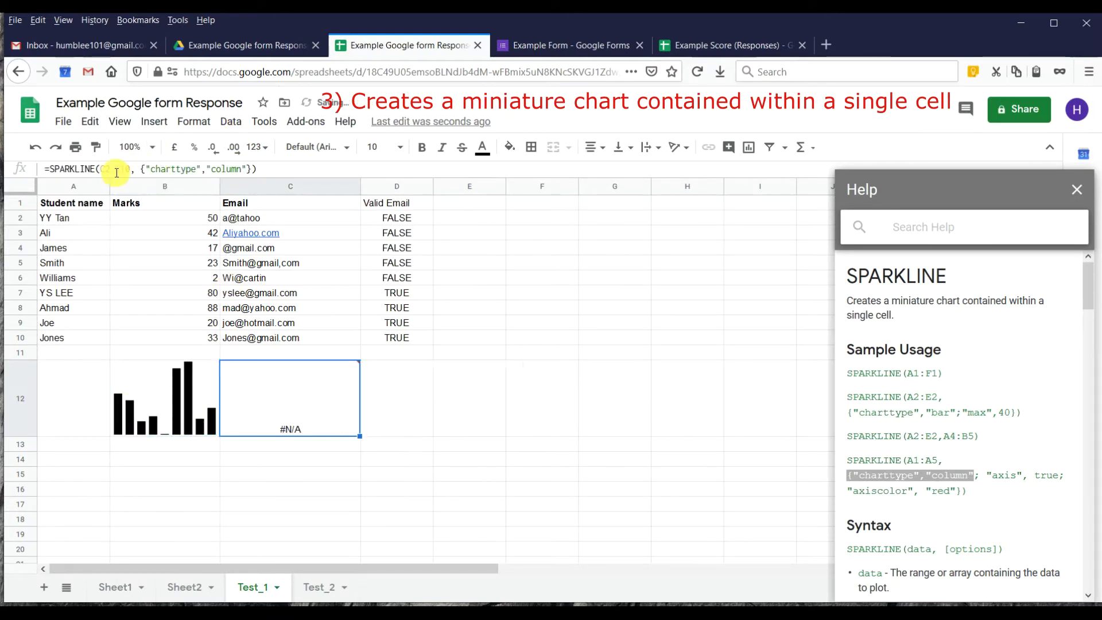
pyautogui.click(105, 169)
pyautogui.press('BackSpace')
pyautogui.write('B')
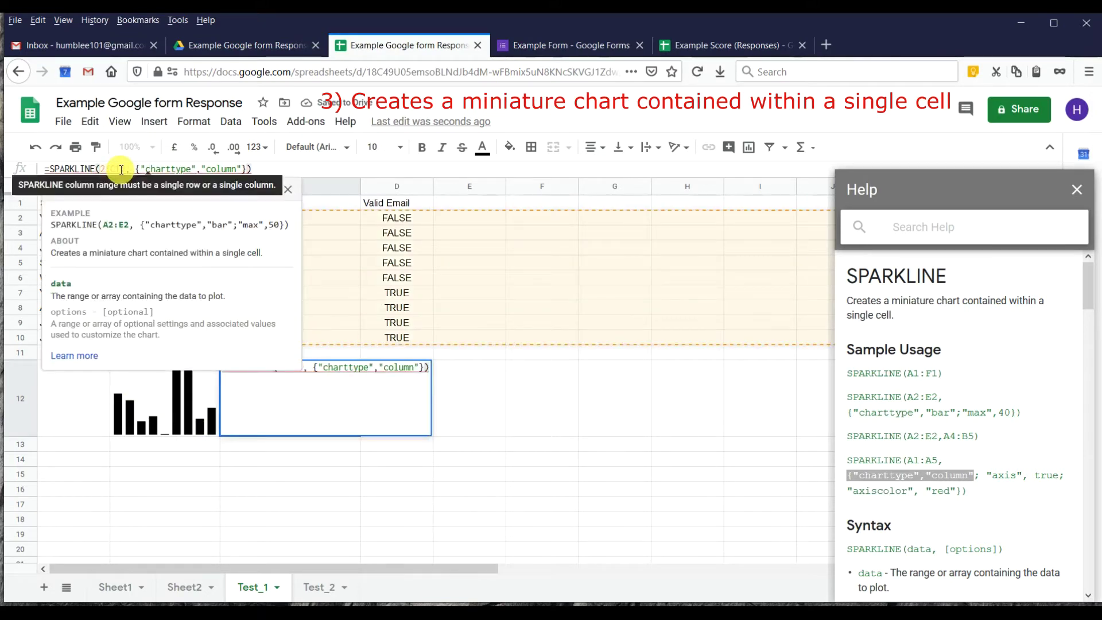
pyautogui.click(121, 170)
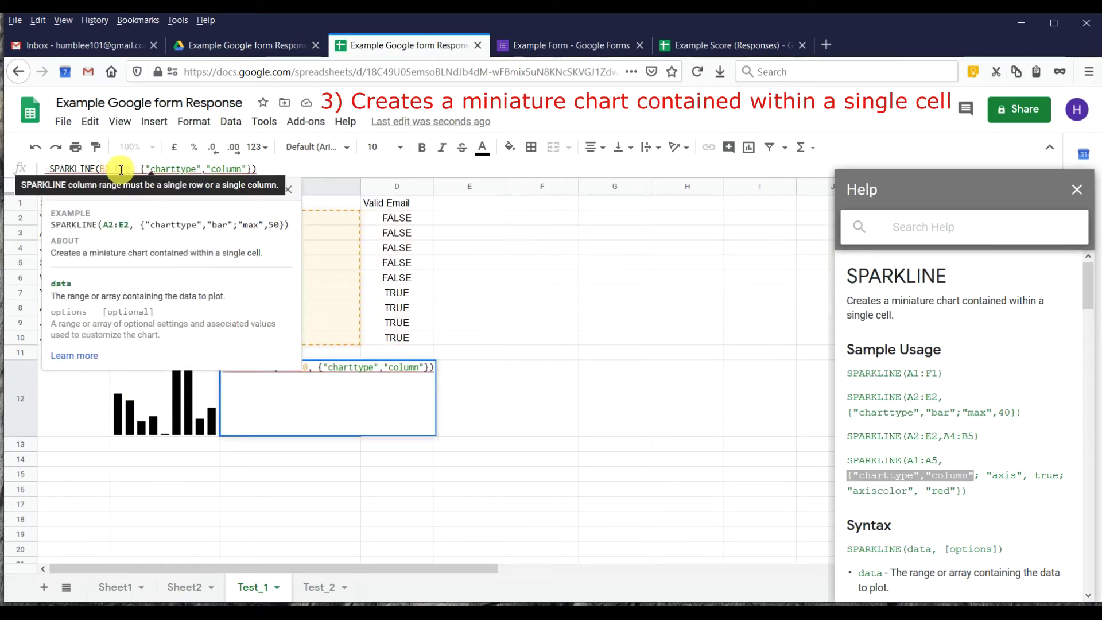
pyautogui.press('BackSpace')
pyautogui.write('B')
pyautogui.press('Return')
# Strip the chart-type options from B12 to restore the line sparkline, then resize row 12 and widen column C.
pyautogui.click(176, 385)
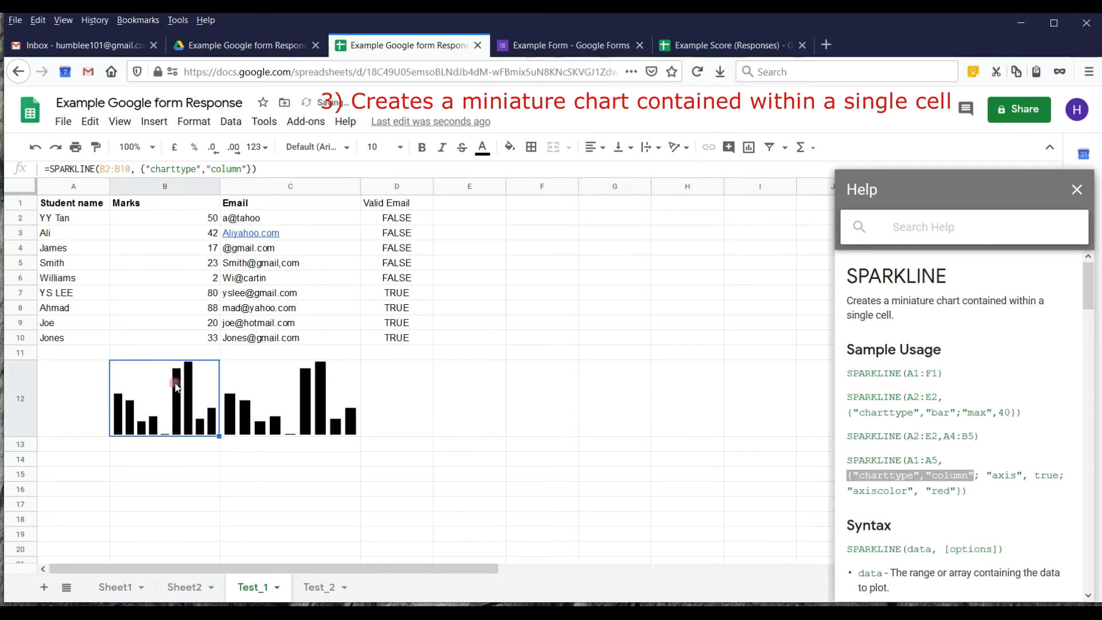
pyautogui.moveTo(141, 168); pyautogui.dragTo(229, 169)
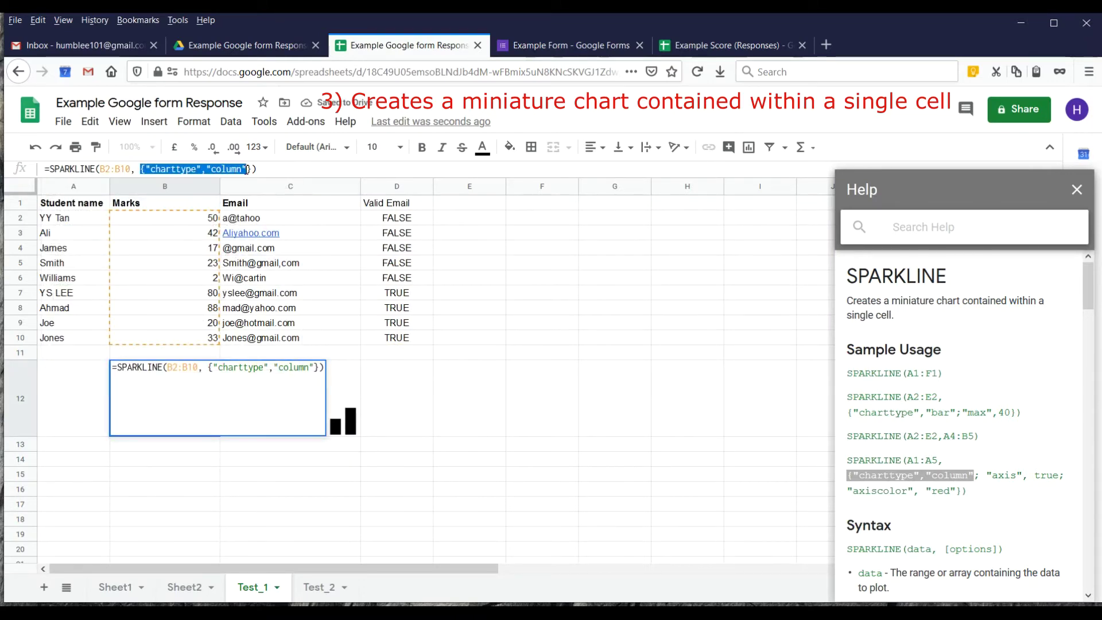
pyautogui.press('BackSpace')
pyautogui.press('Return')
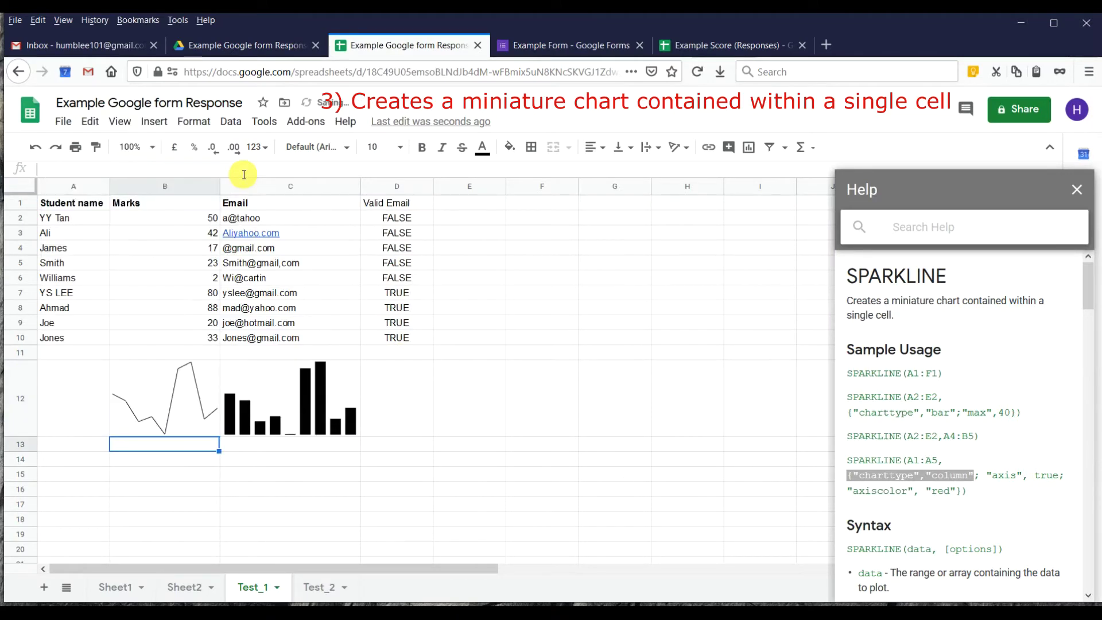
pyautogui.click(156, 367)
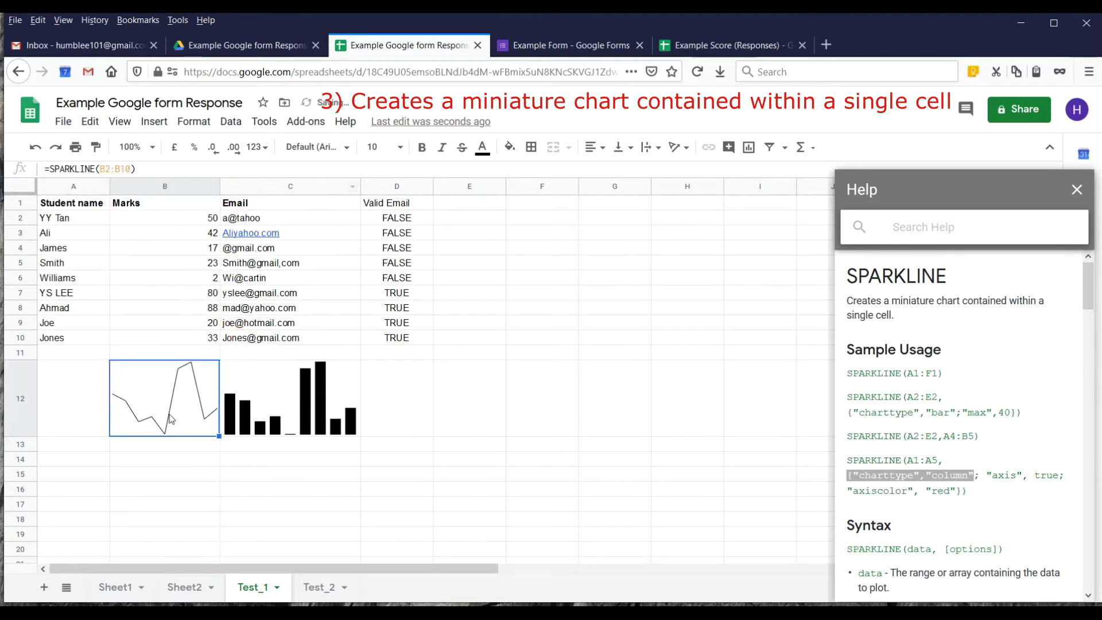
pyautogui.click(315, 392)
pyautogui.moveTo(18, 436); pyautogui.dragTo(17, 480)
pyautogui.moveTo(361, 188); pyautogui.dragTo(423, 190)
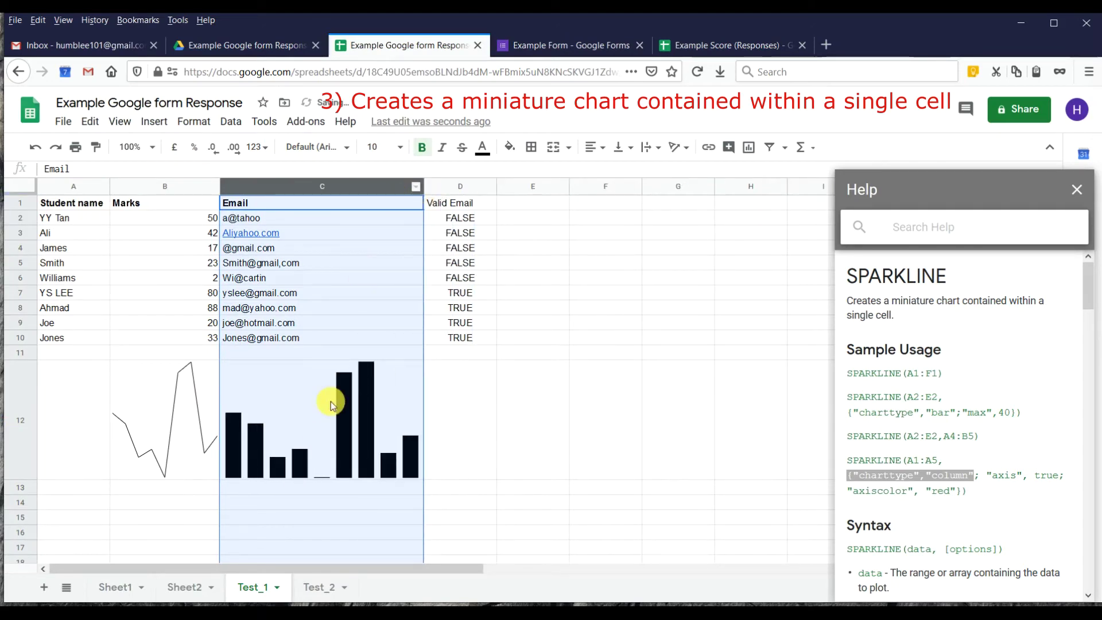
# Paste the help example's axis and colour options into C12's SPARKLINE formula.
pyautogui.click(367, 391)
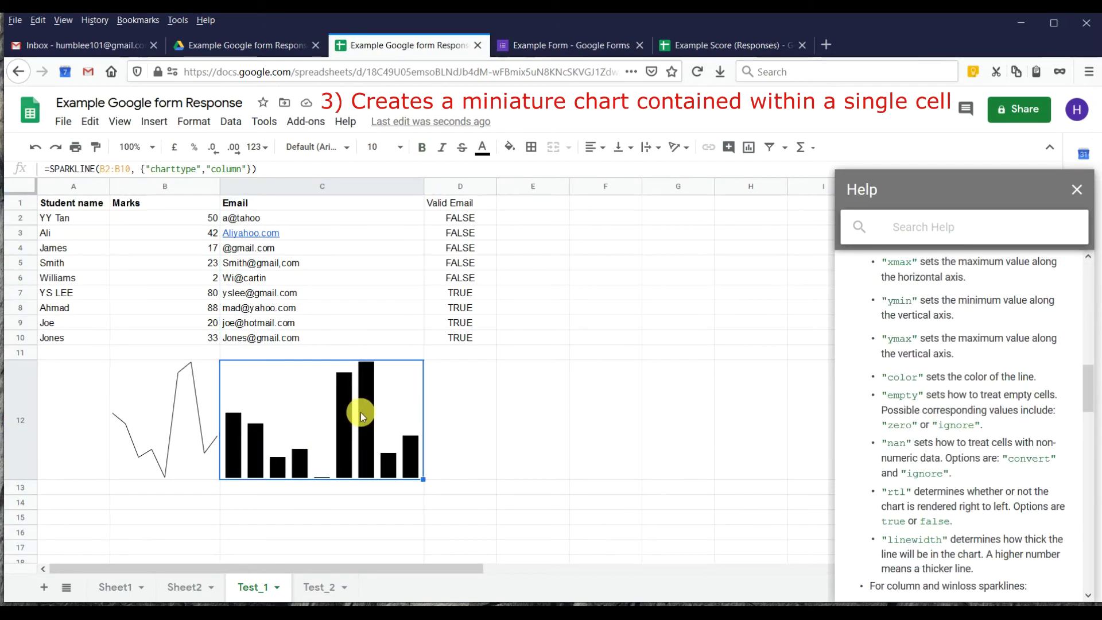
pyautogui.click(246, 168)
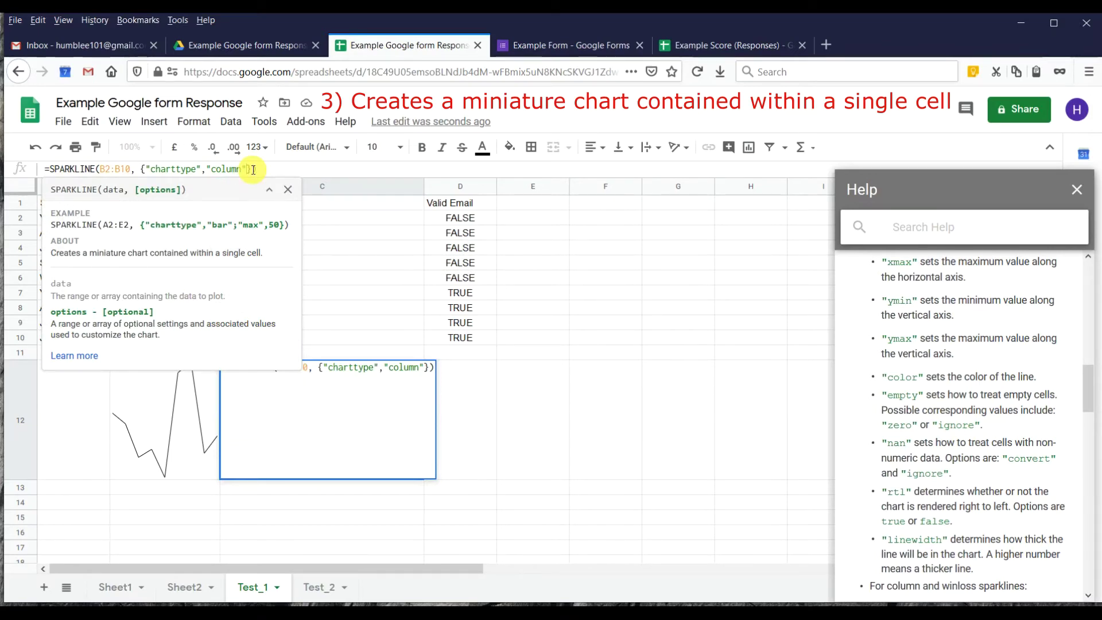
pyautogui.write(';')
pyautogui.scroll(4, 968, 488)
pyautogui.scroll(-3, 967, 488)
pyautogui.scroll(6, 976, 442)
pyautogui.scroll(4, 1002, 437)
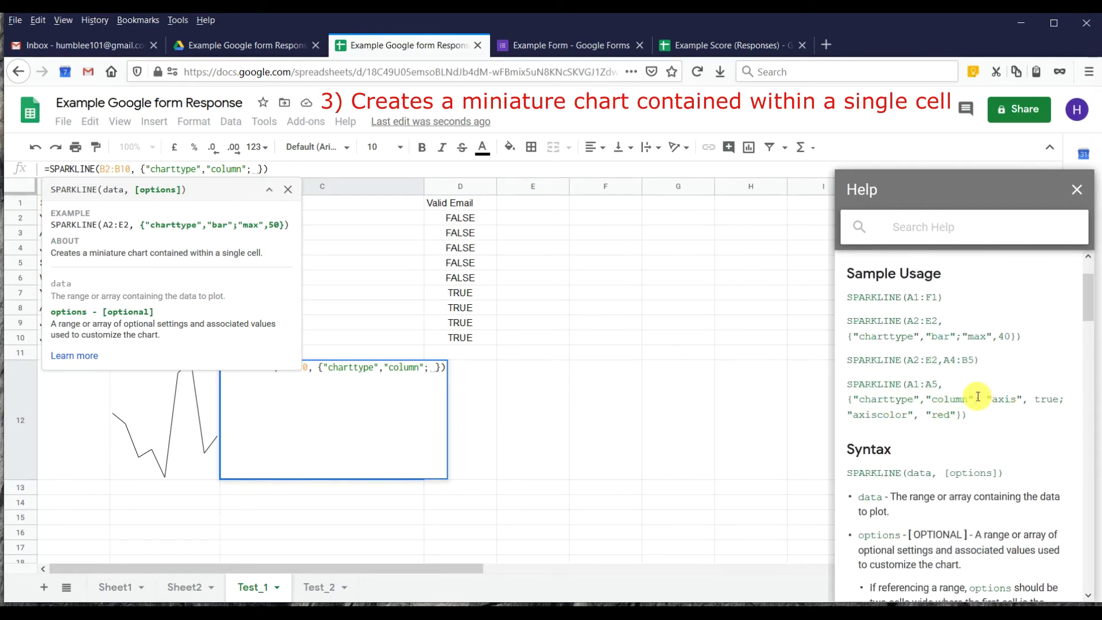
pyautogui.moveTo(982, 406); pyautogui.dragTo(963, 411)
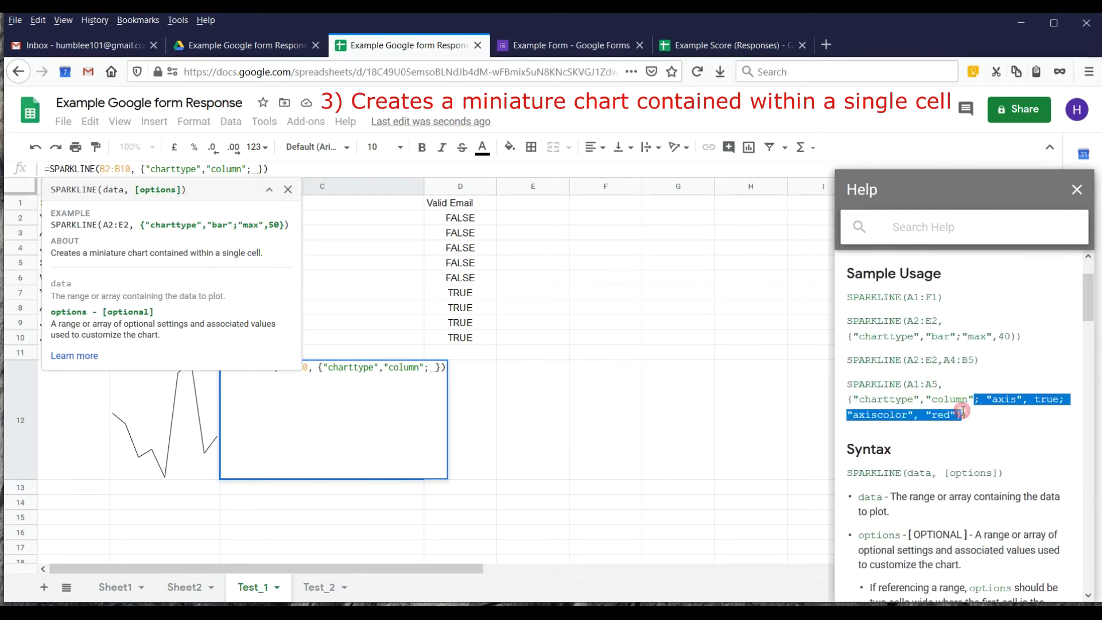
pyautogui.moveTo(262, 170); pyautogui.dragTo(248, 169)
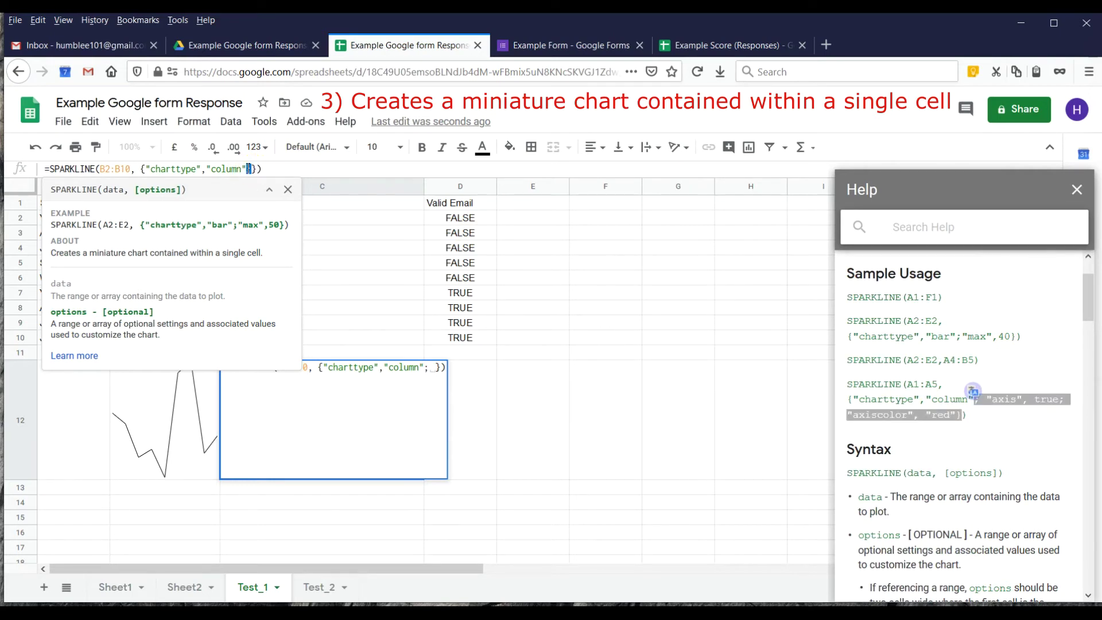
pyautogui.hotkey('ctrl', 'v')
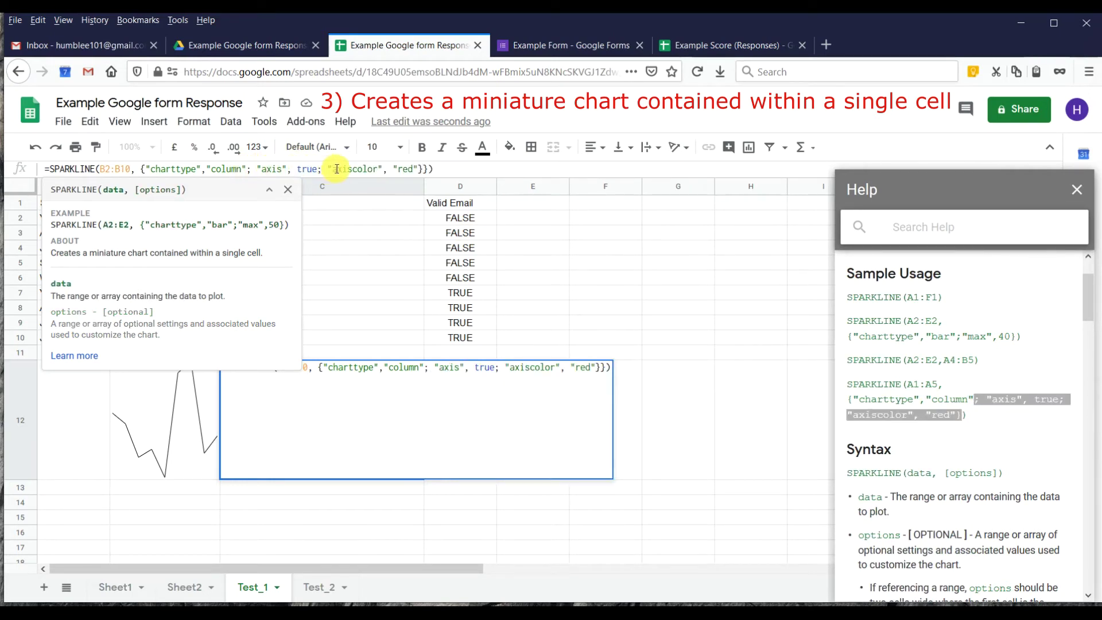
# Remove the axis option and turn axiscolor into "color","red" in C12's formula.
pyautogui.click(352, 169)
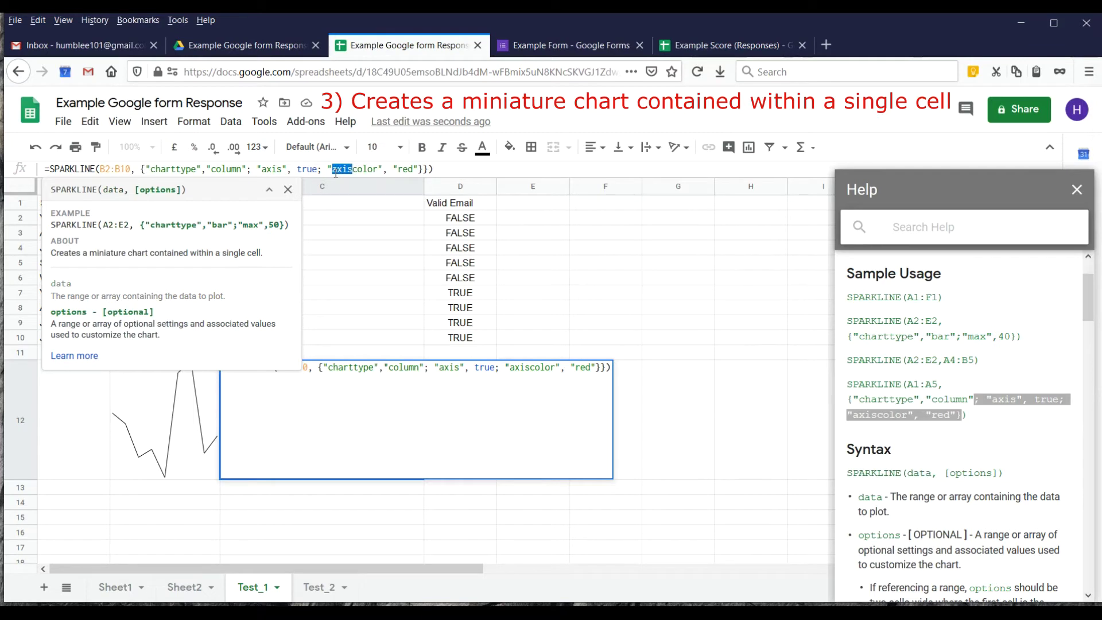
pyautogui.press('BackSpace')
pyautogui.moveTo(322, 169); pyautogui.dragTo(277, 169)
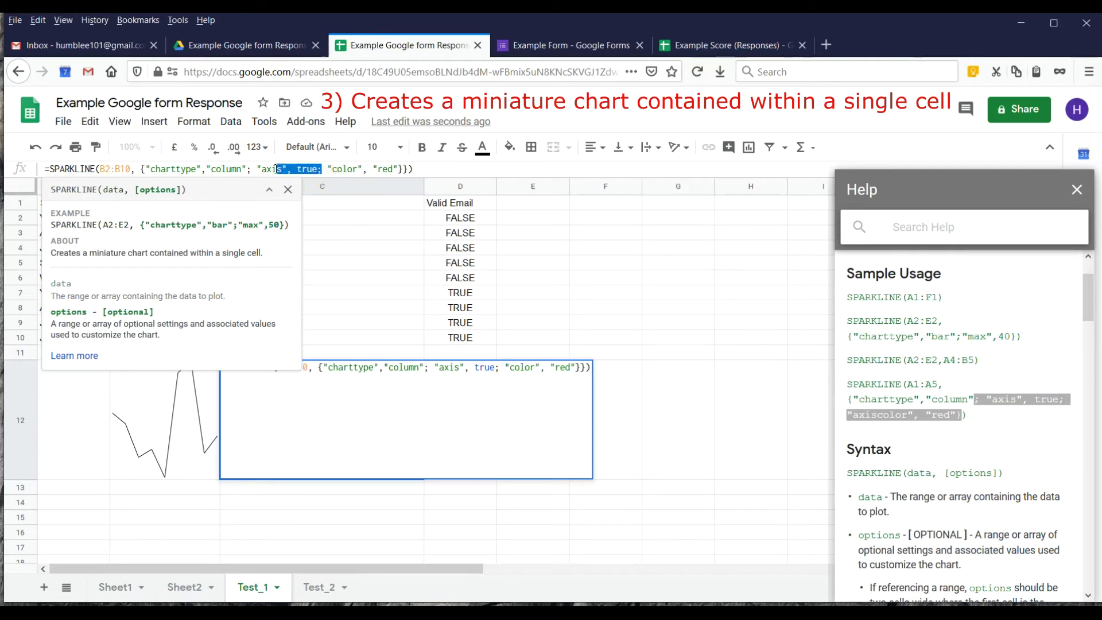
pyautogui.press('BackSpace')
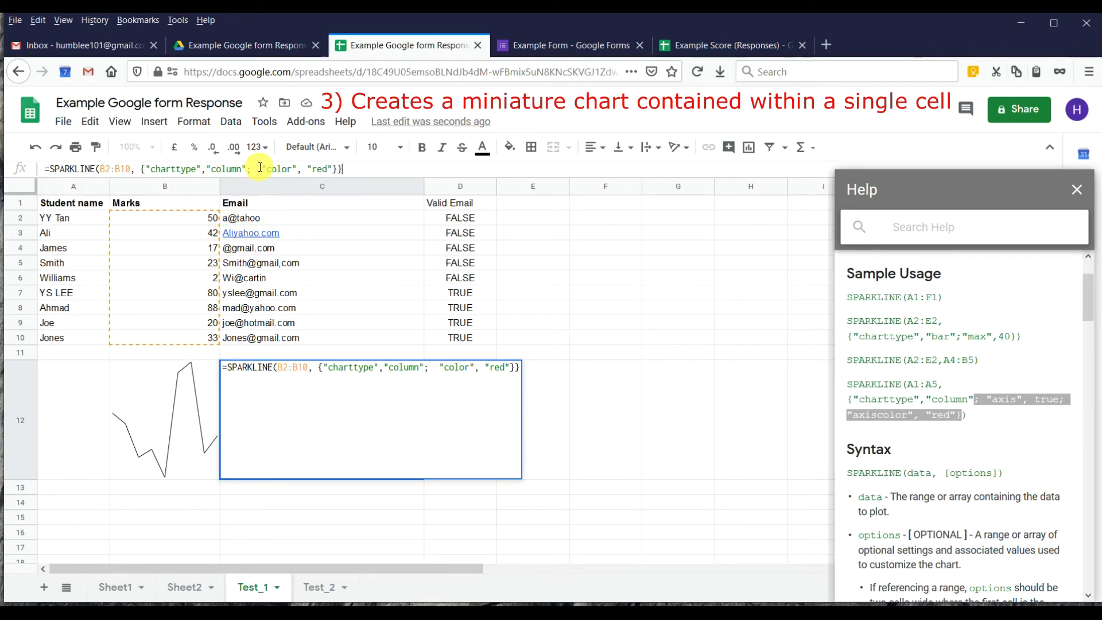
pyautogui.write(')')
pyautogui.click(270, 168)
pyautogui.press('BackSpace')
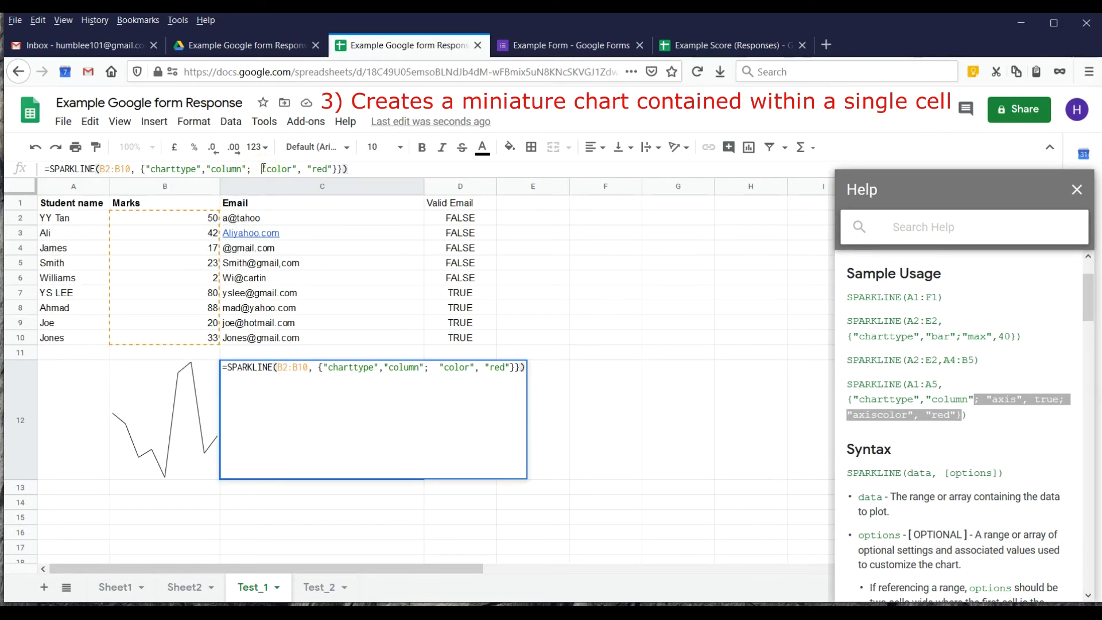
pyautogui.click(332, 169)
pyautogui.press('BackSpace')
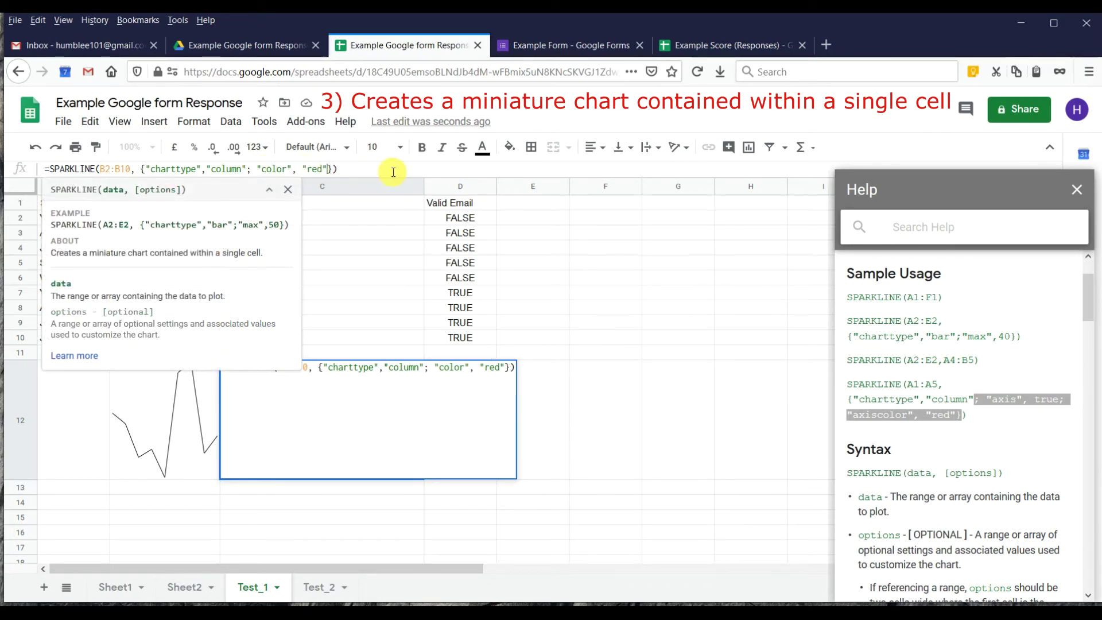
pyautogui.press('Return')
pyautogui.click(349, 408)
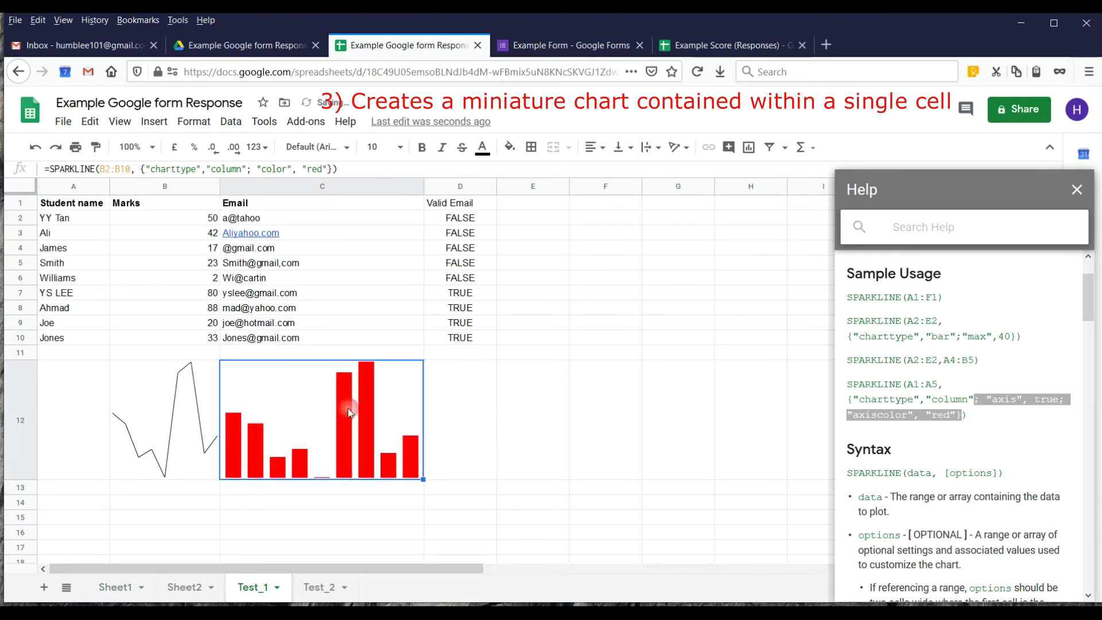
# Change C12's column colour from "red" to "blue".
pyautogui.click(317, 168)
pyautogui.doubleClick(318, 167)
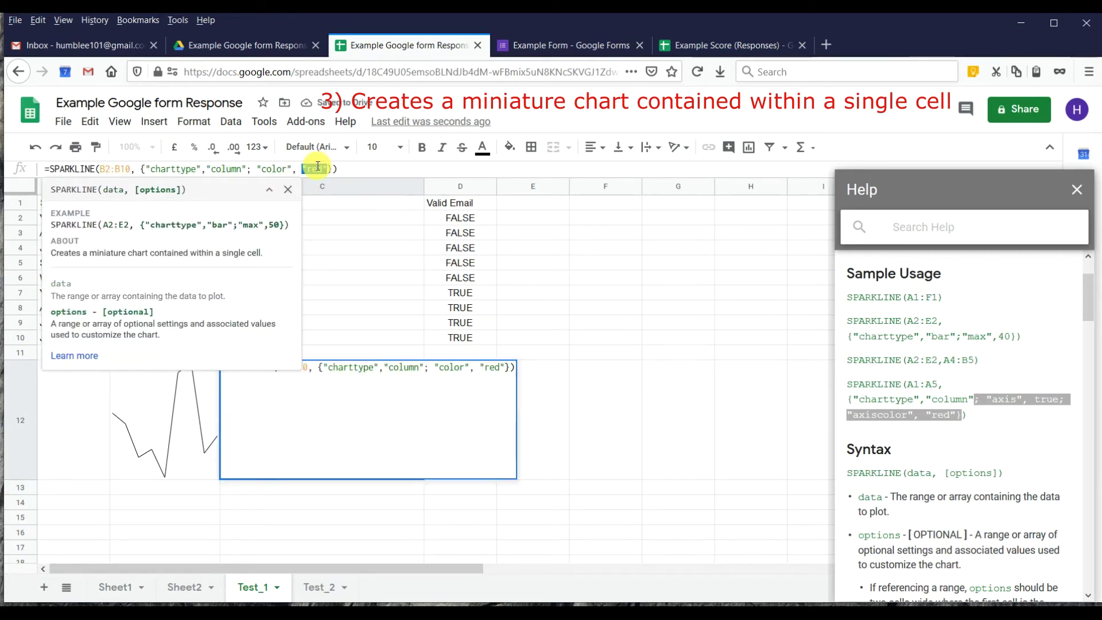
pyautogui.write('blue')
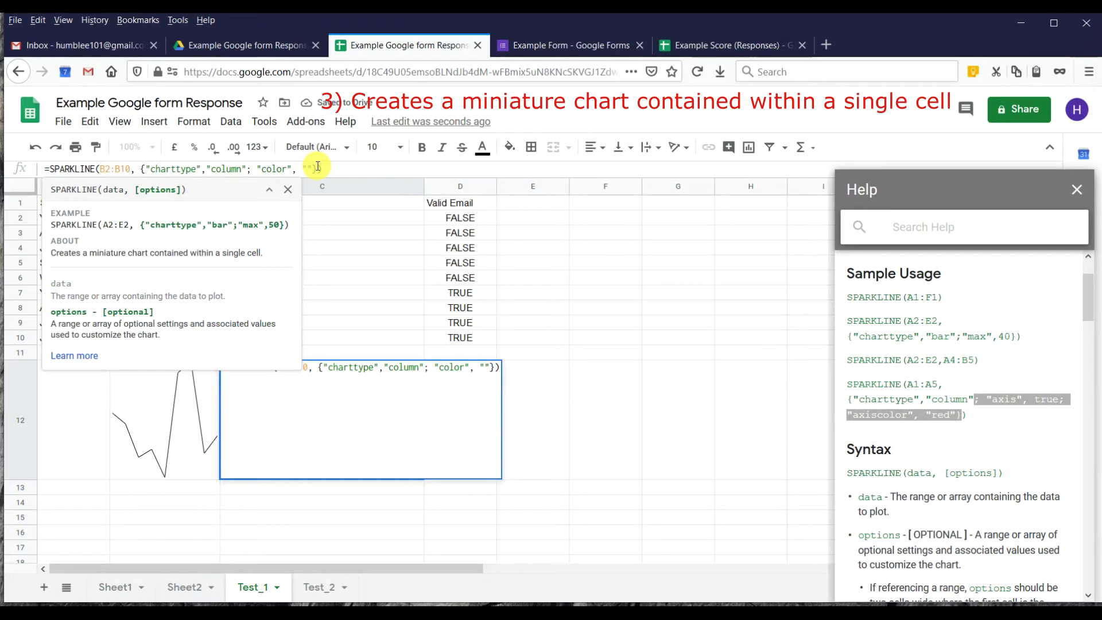
pyautogui.press('Return')
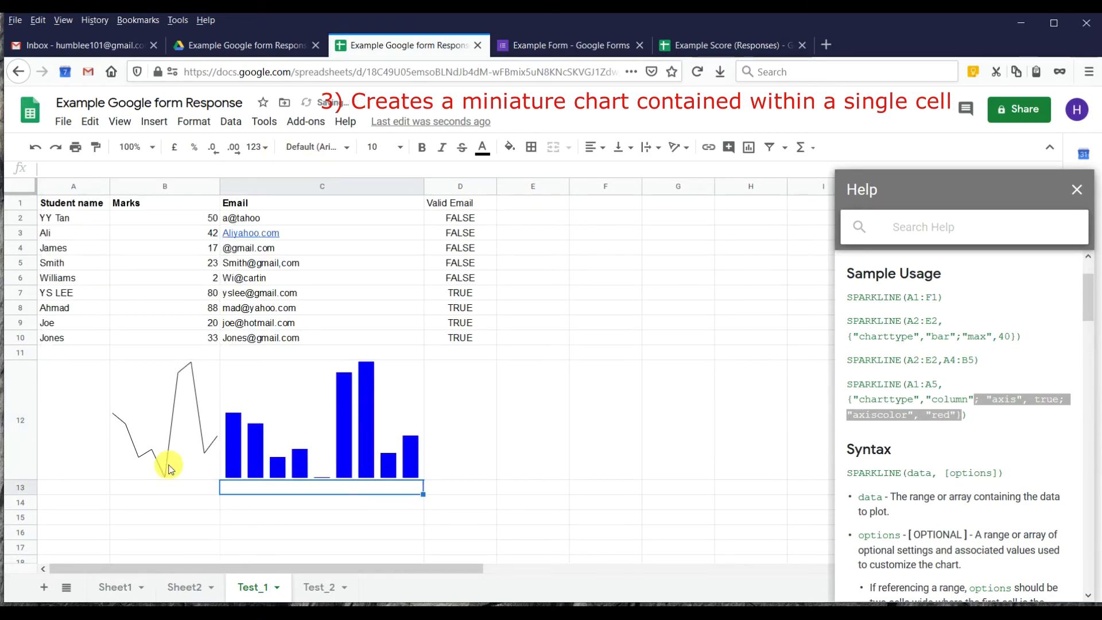
# Select C12's chart options text, cancel the accidental edit, and select B12.
pyautogui.click(168, 451)
pyautogui.click(259, 420)
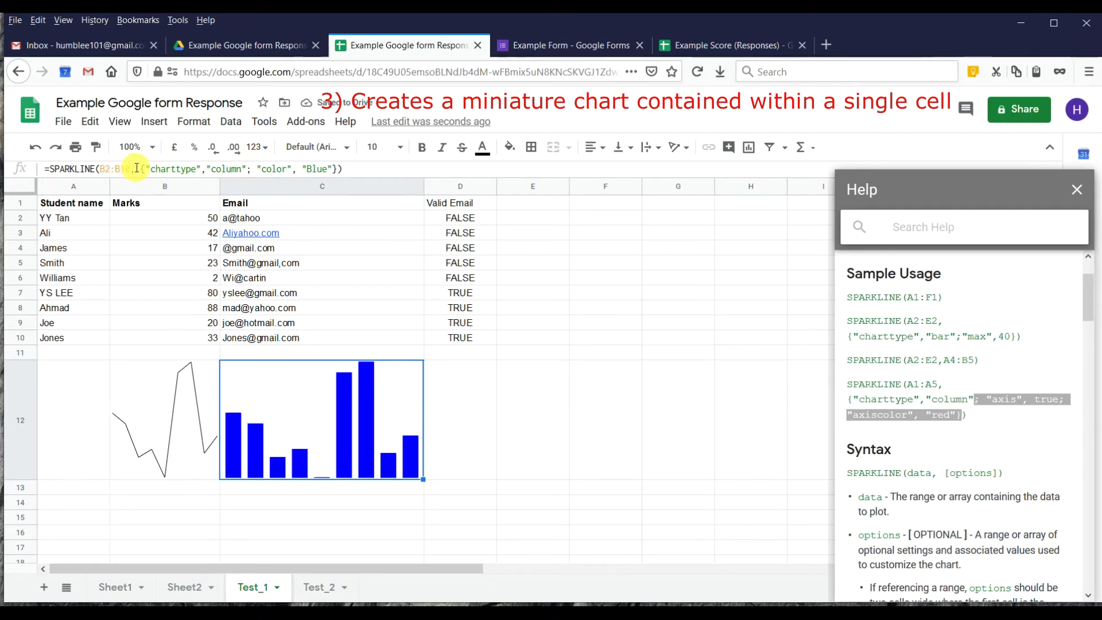
pyautogui.moveTo(141, 169); pyautogui.dragTo(289, 170)
pyautogui.press('Left')
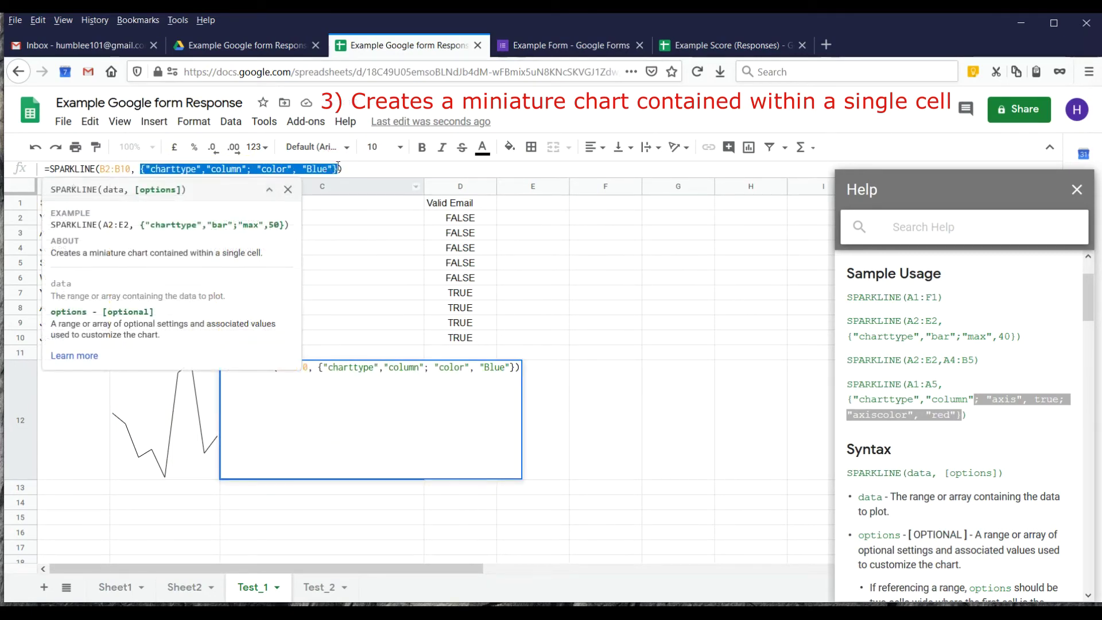
pyautogui.click(179, 425)
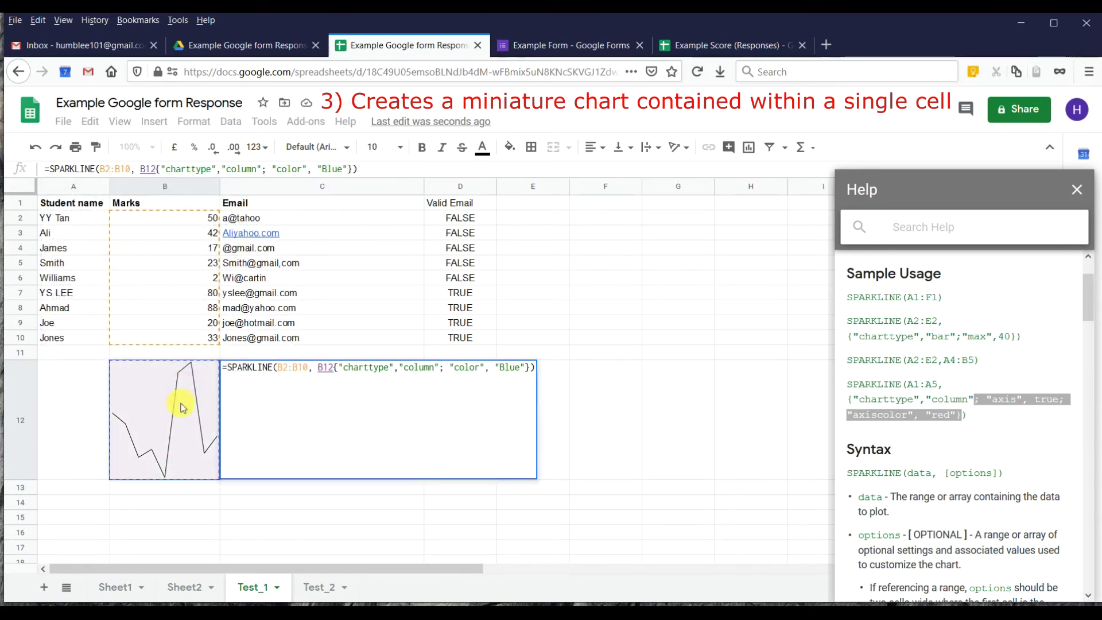
pyautogui.press('Escape')
pyautogui.click(180, 408)
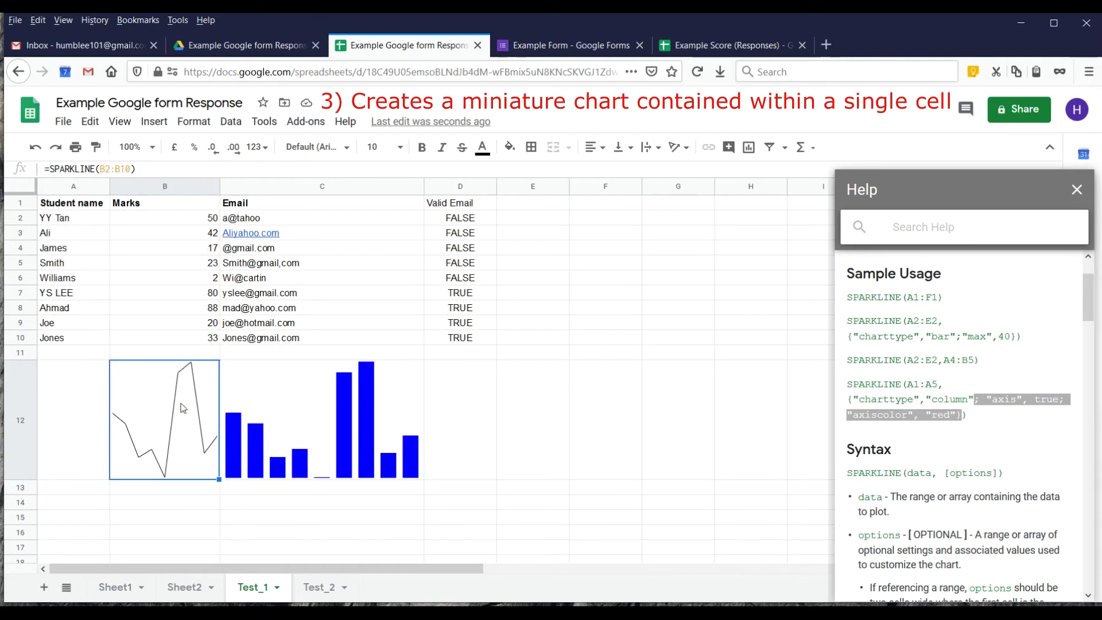
# Paste the chart options into B12's formula and change "column" to "line".
pyautogui.click(133, 168)
pyautogui.write(', {"charttype","column"; "color", "Blue"}')
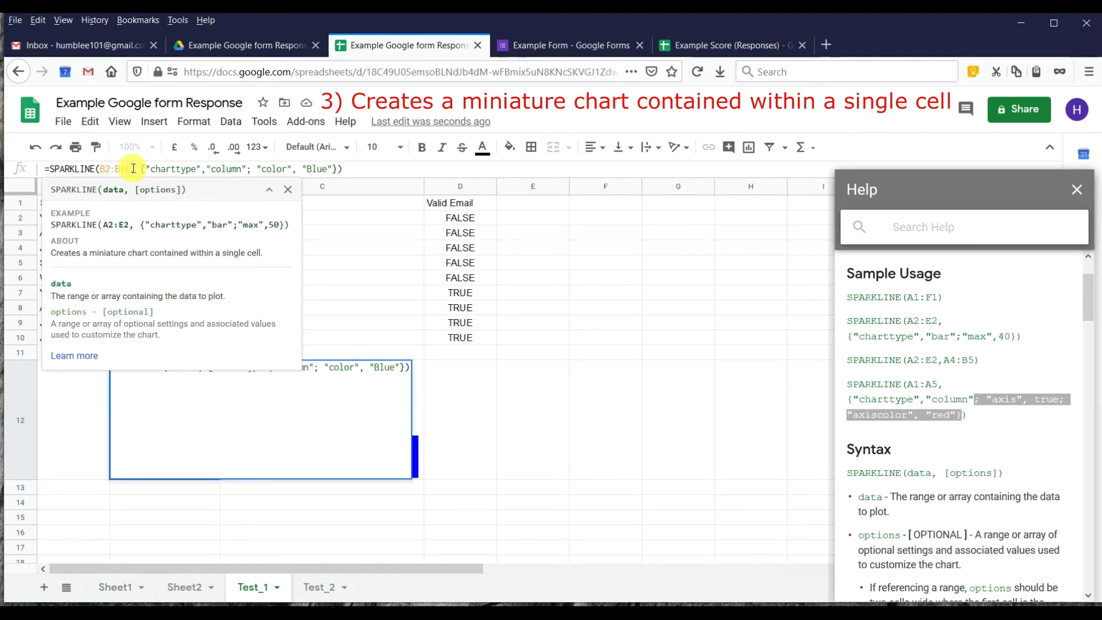
pyautogui.doubleClick(227, 169)
pyautogui.click(238, 168)
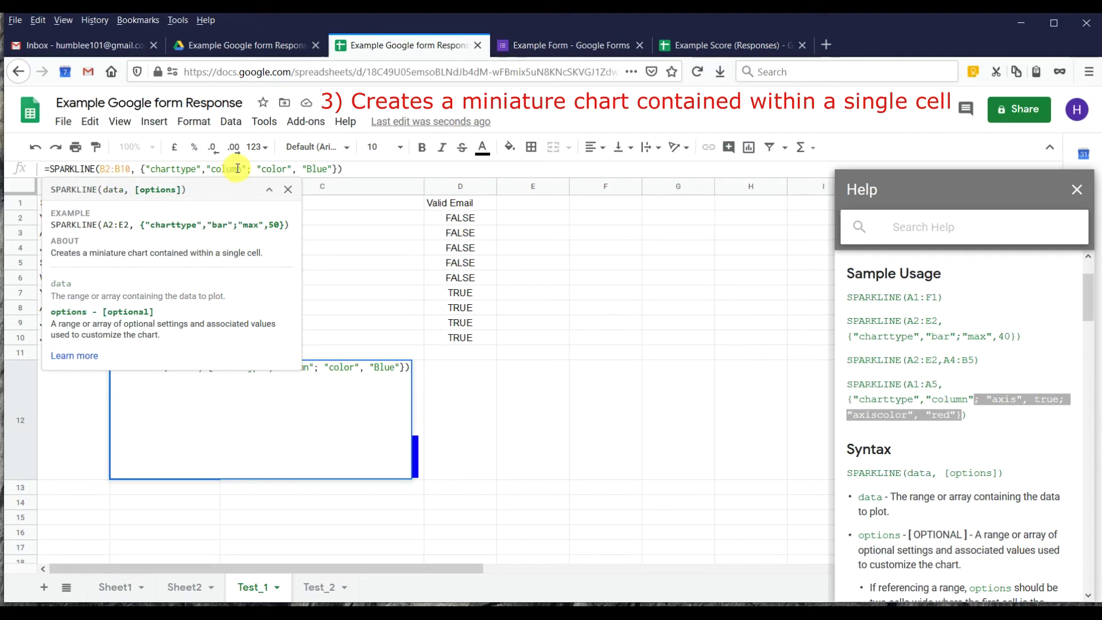
pyautogui.moveTo(241, 168); pyautogui.dragTo(216, 166)
pyautogui.scroll(2, 1034, 430)
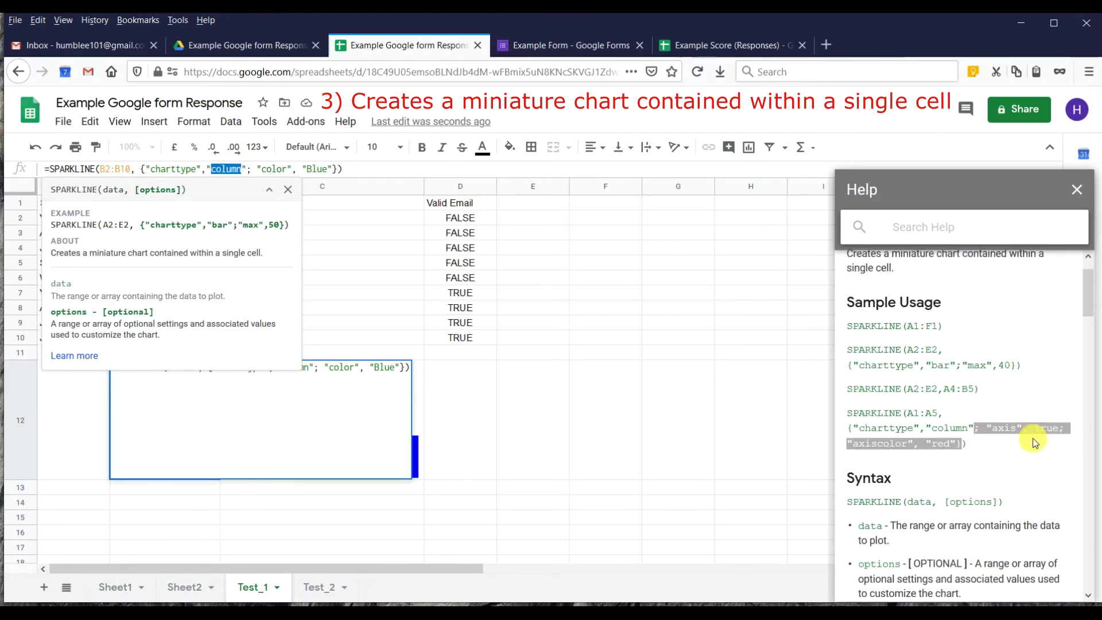
pyautogui.scroll(-6, 890, 408)
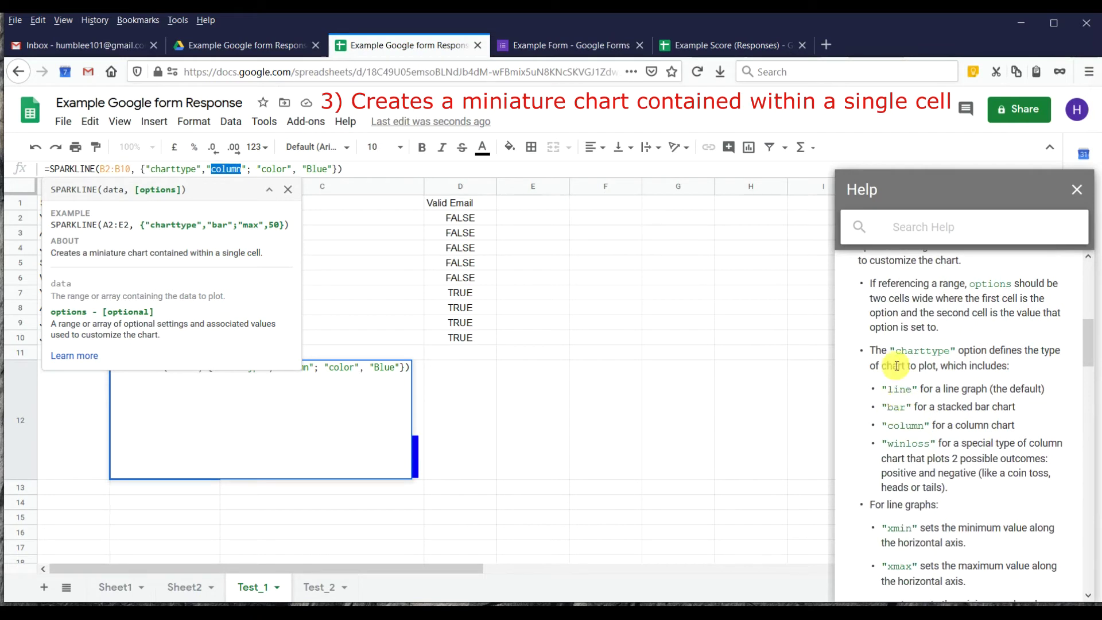
pyautogui.write('line')
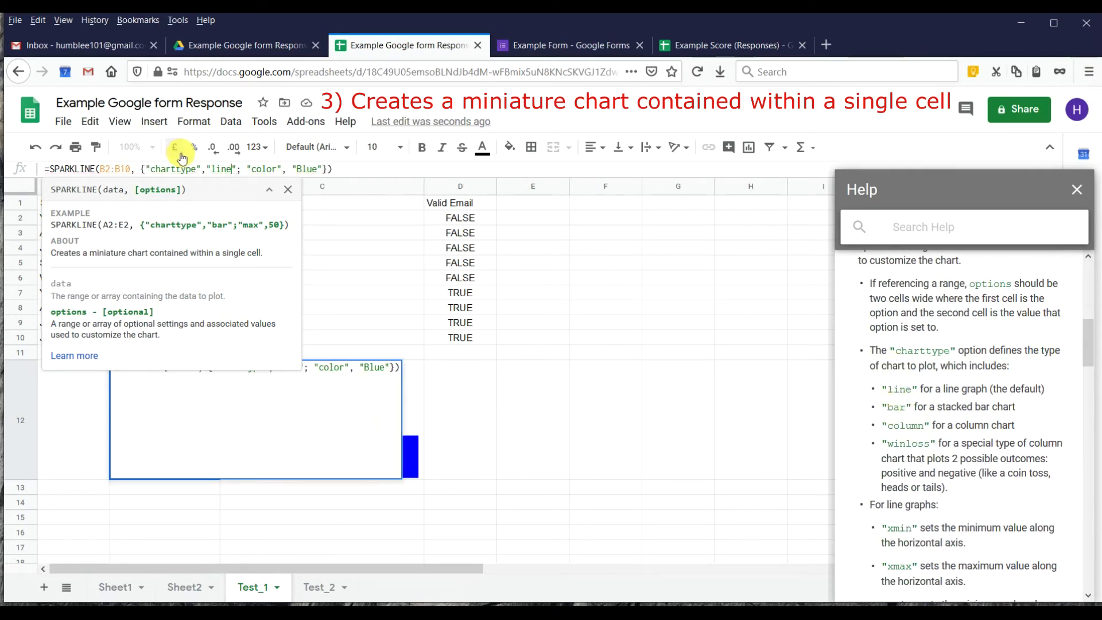
pyautogui.press('Return')
pyautogui.click(204, 436)
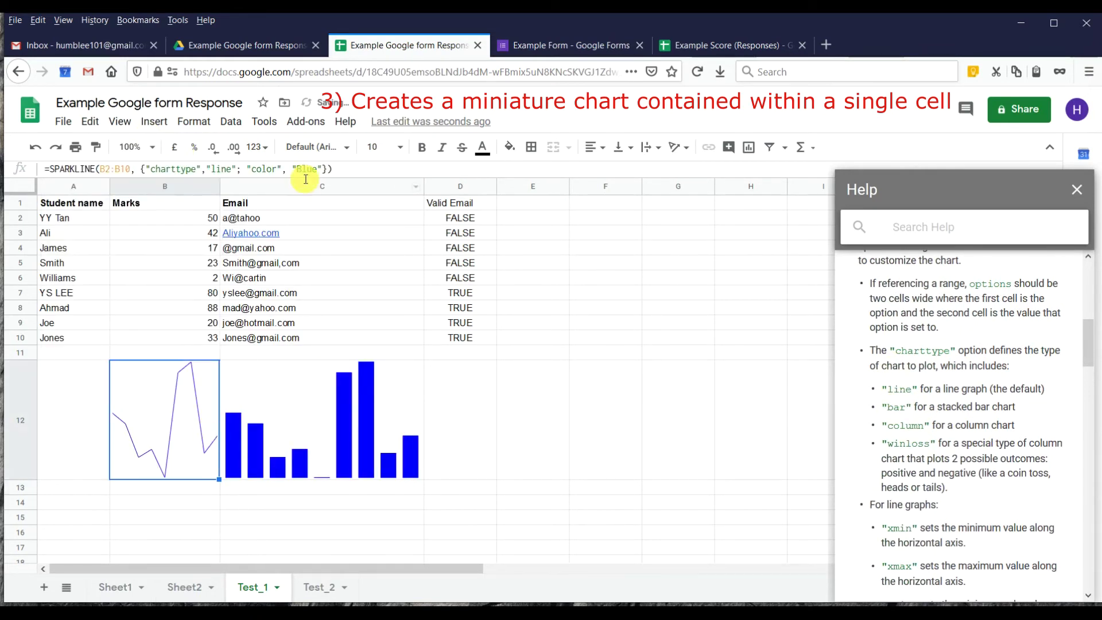
# Replace "Blue" with "red" in B12's options, then check both sparkline formulas.
pyautogui.click(305, 169)
pyautogui.doubleClick(308, 168)
pyautogui.write('red')
pyautogui.press('Return')
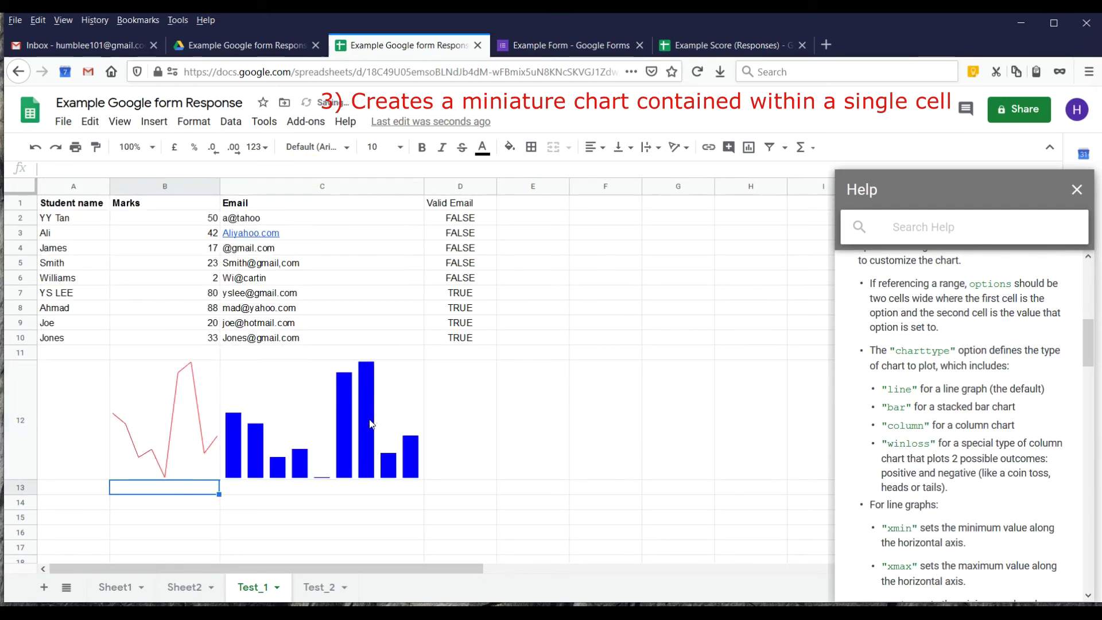
pyautogui.click(370, 421)
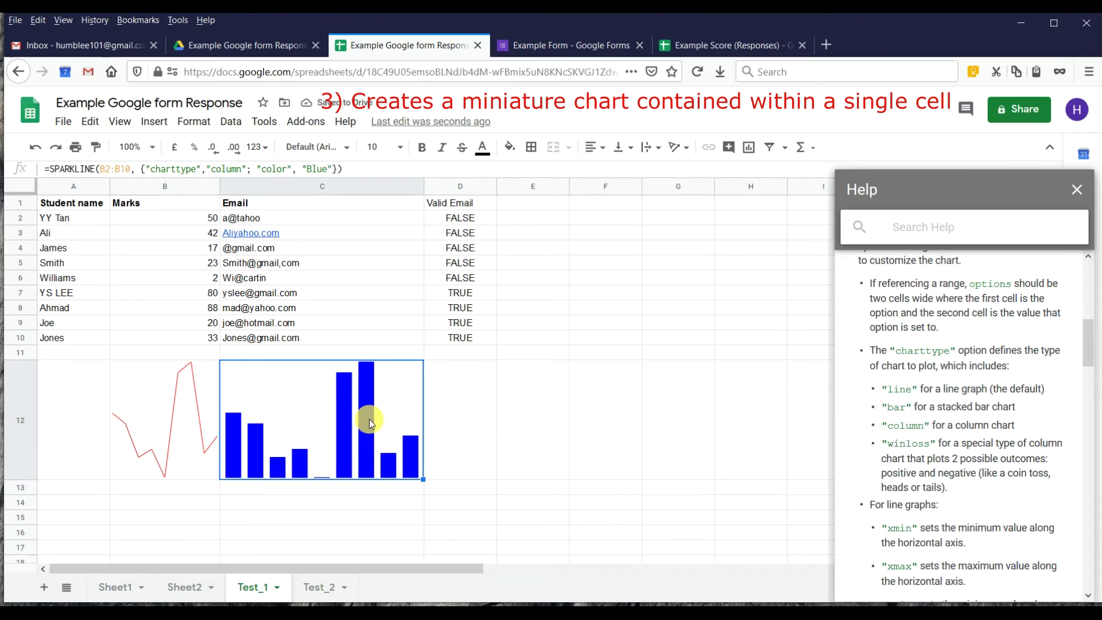
pyautogui.click(170, 390)
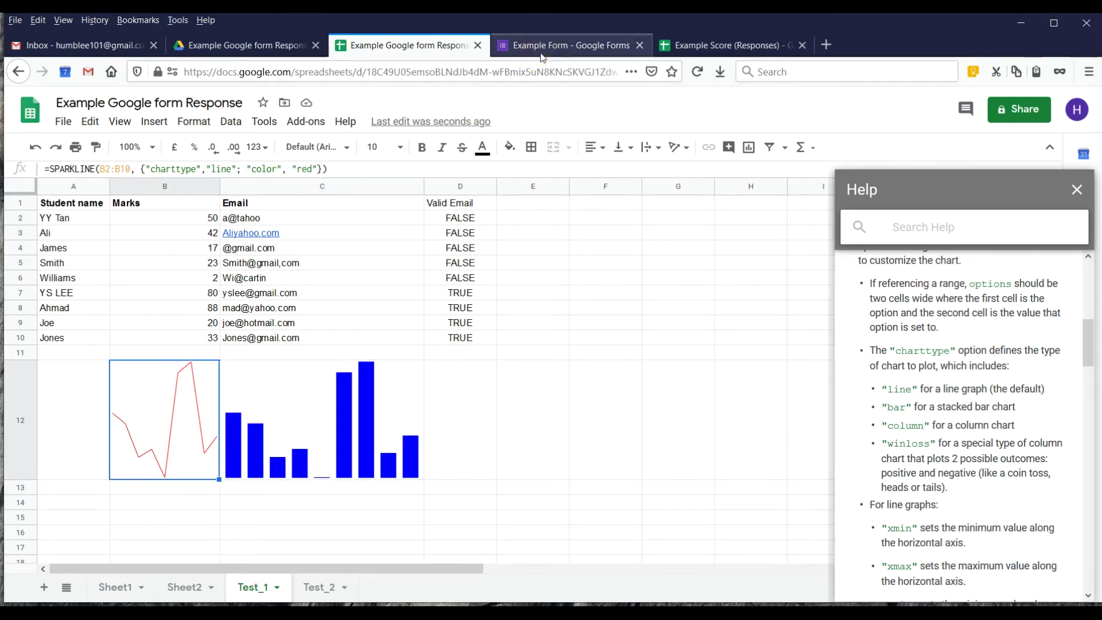
# Switch to the Example Form in Google Forms and preview it as a respondent.
pyautogui.click(540, 48)
pyautogui.scroll(-3, 635, 212)
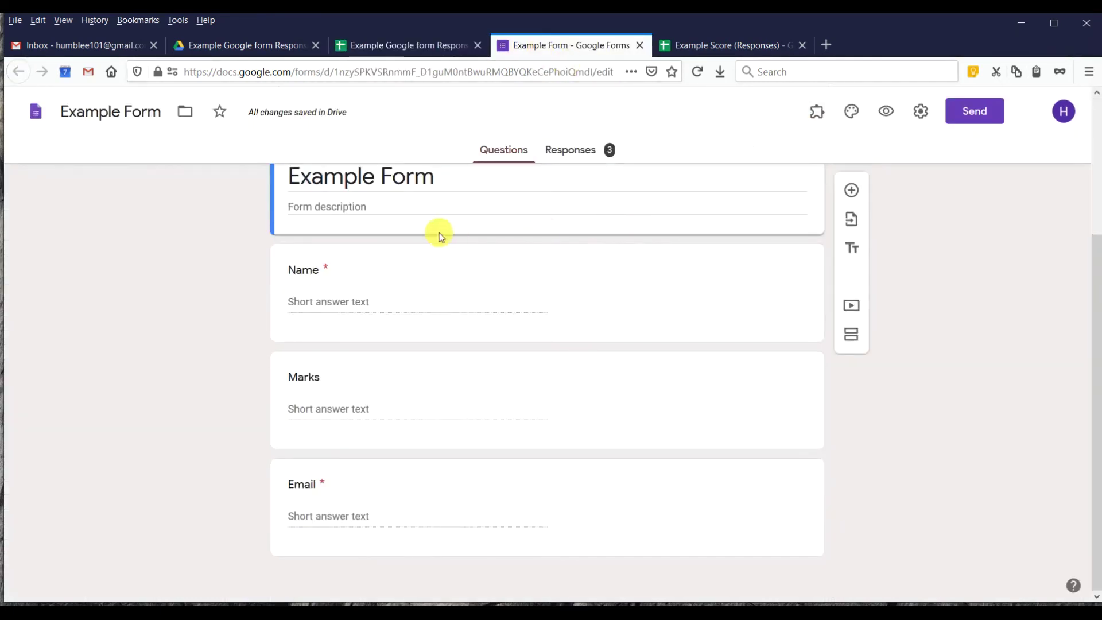
pyautogui.click(886, 111)
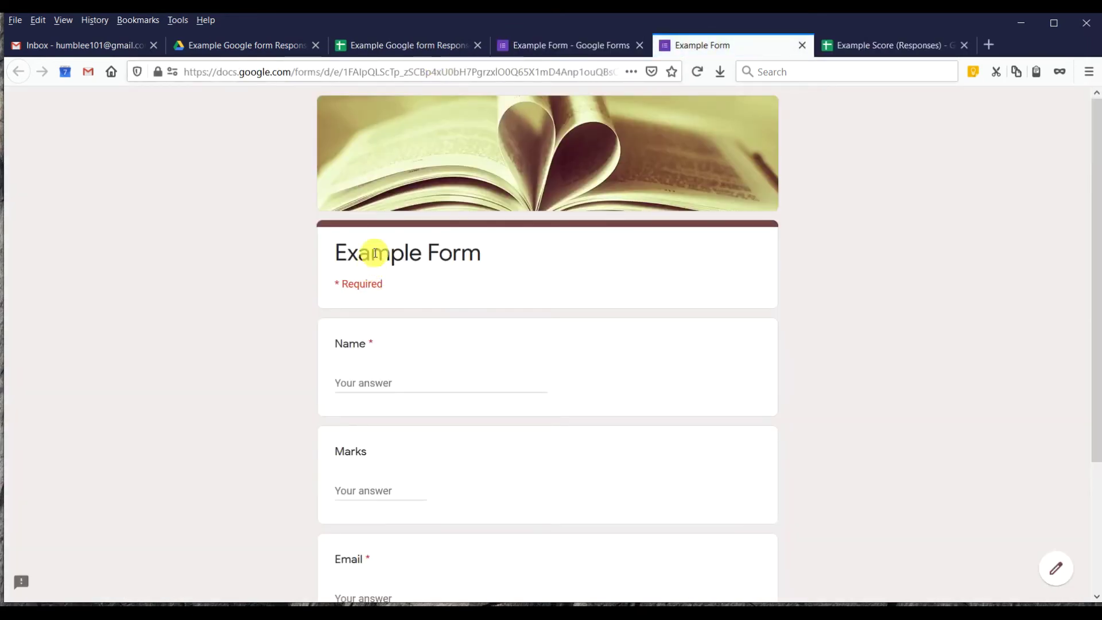
pyautogui.scroll(-3, 490, 260)
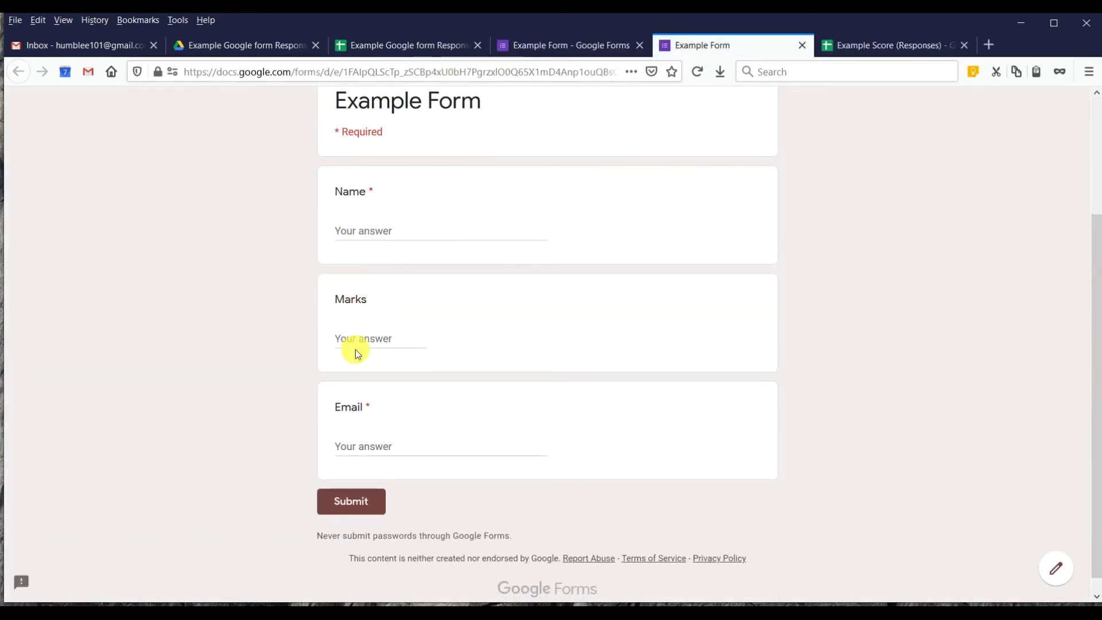
# Answer the form with a name, marks of 54 and the partial email 'YS', then submit it.
pyautogui.click(388, 228)
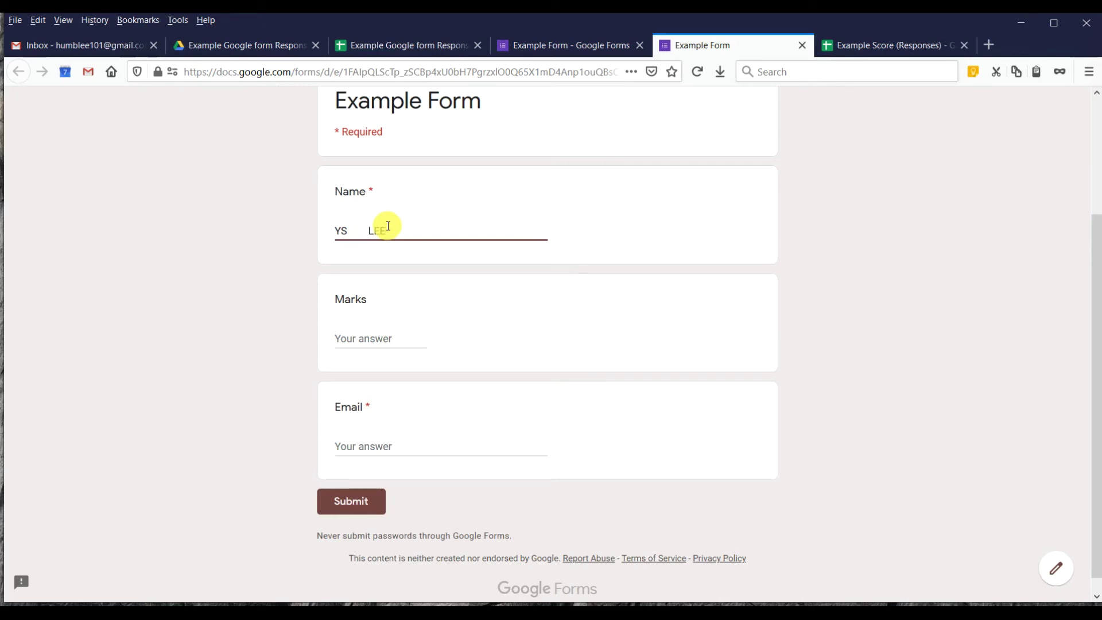
pyautogui.click(339, 230)
pyautogui.click(345, 331)
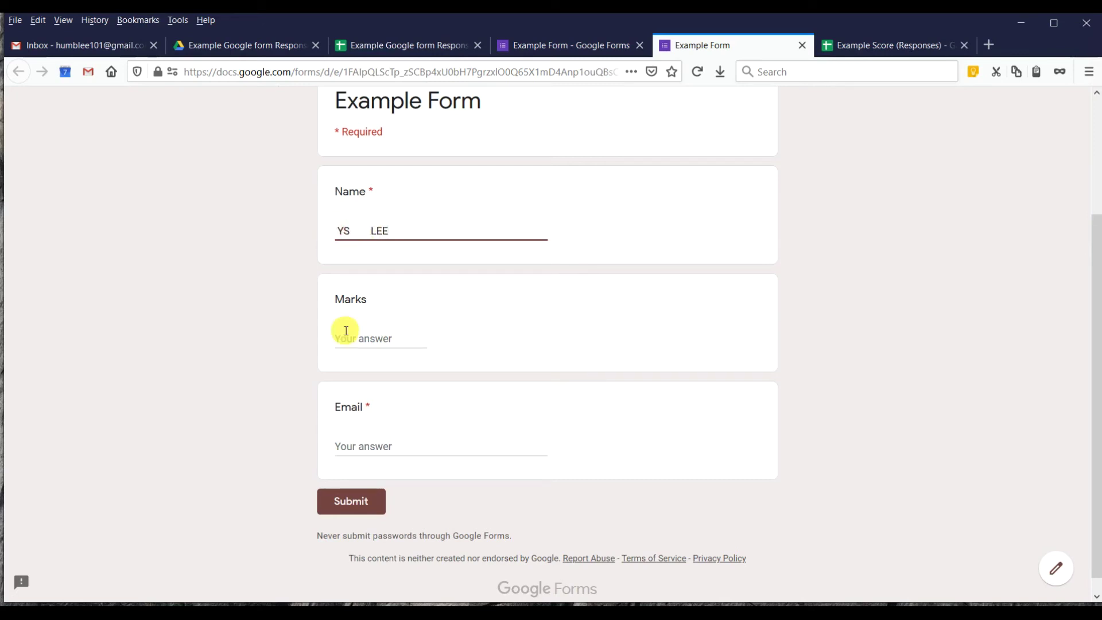
pyautogui.click(345, 331)
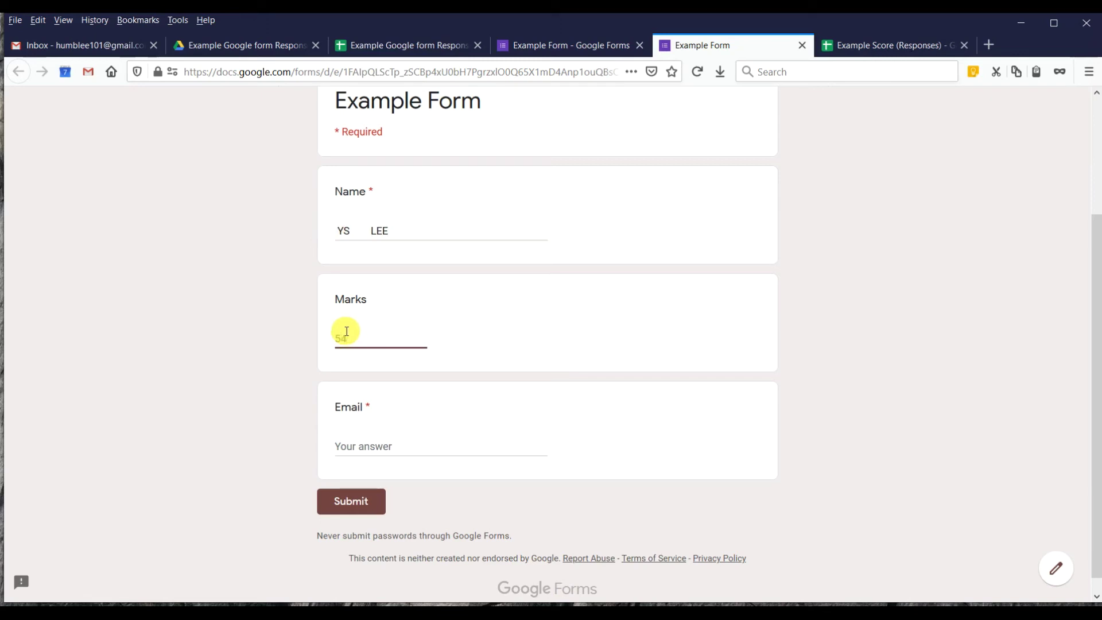
pyautogui.click(374, 444)
pyautogui.write('T')
pyautogui.press('BackSpace')
pyautogui.write('YS@')
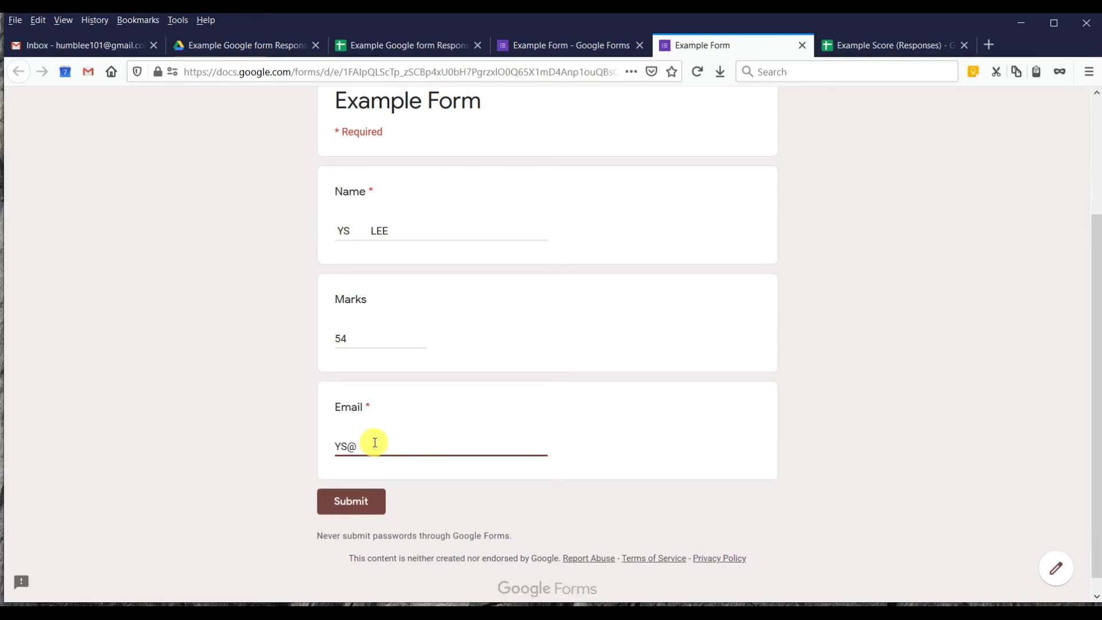
pyautogui.click(368, 500)
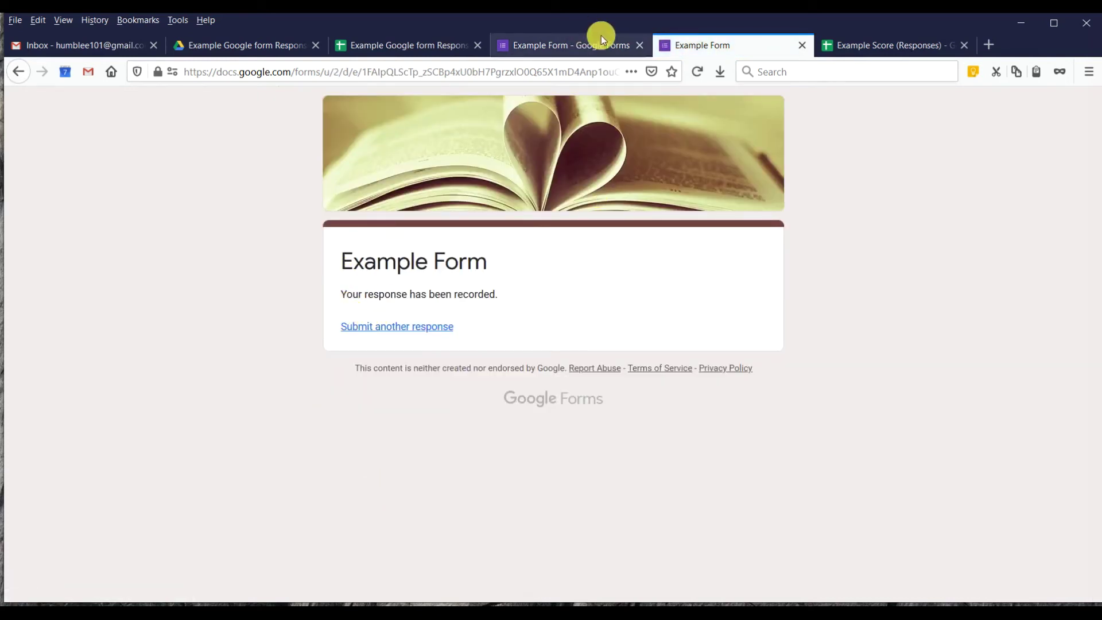
# Open the Example Score (Responses) sheet from the form's responses and close the older sheet tab.
pyautogui.click(801, 46)
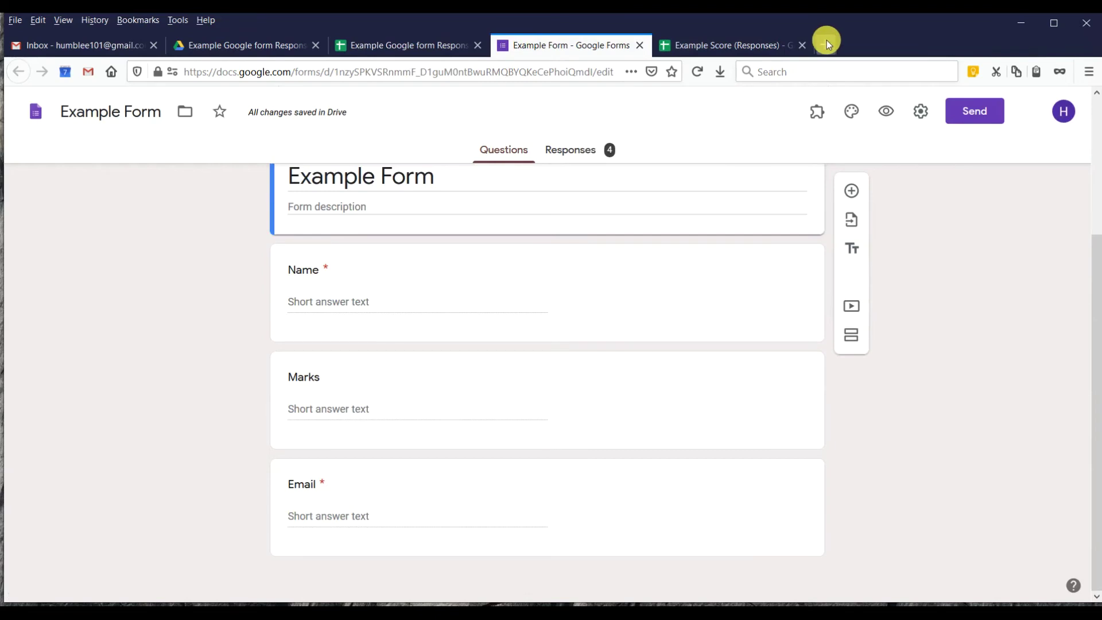
pyautogui.click(565, 150)
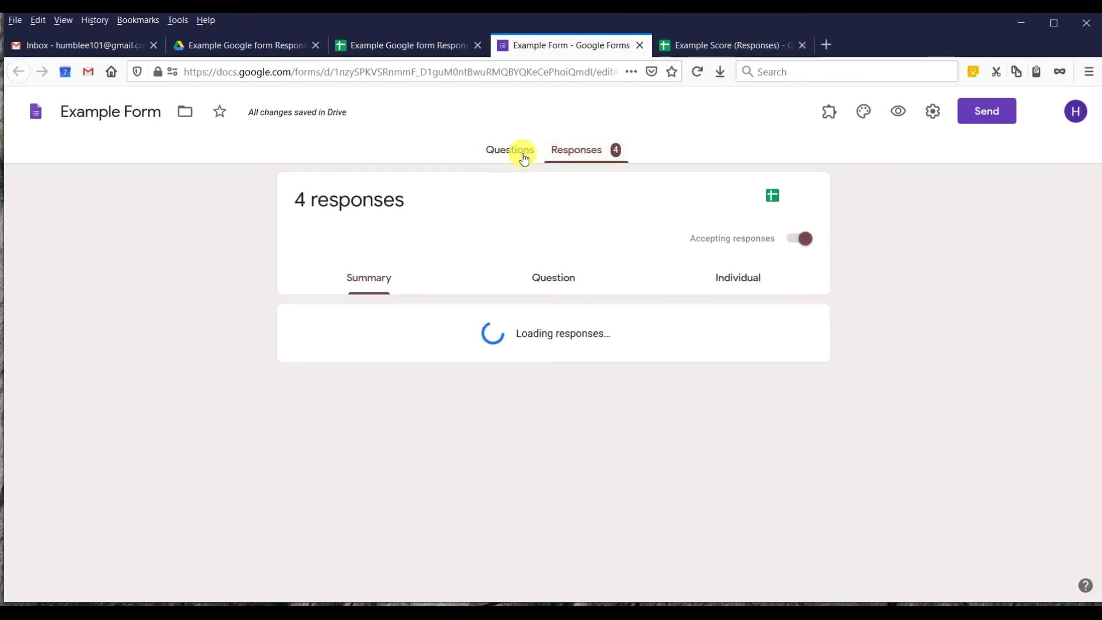
pyautogui.click(769, 198)
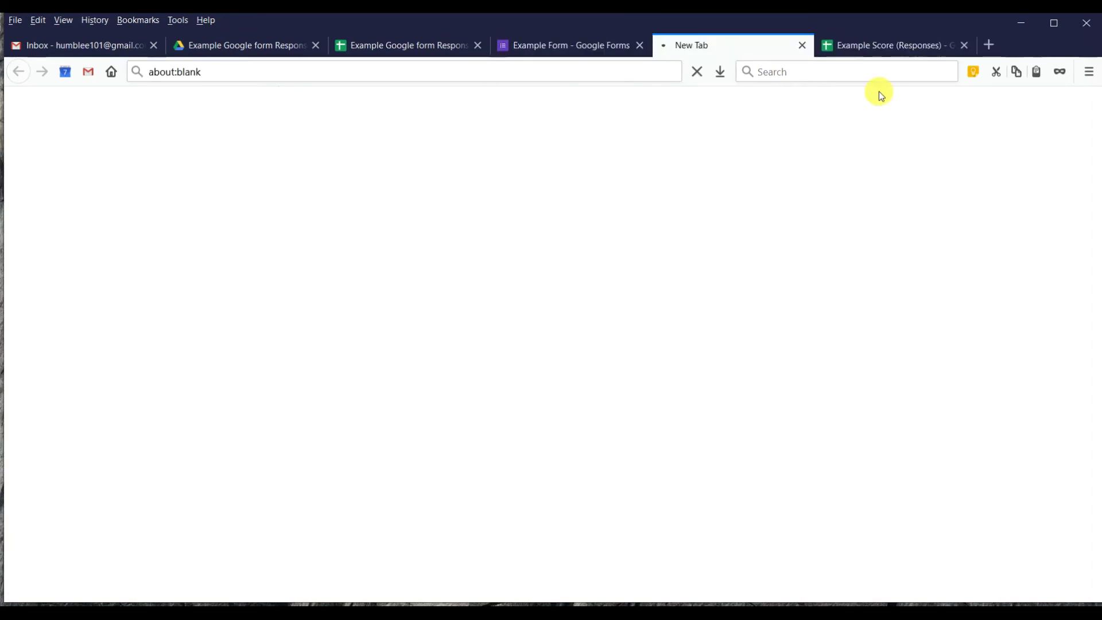
pyautogui.click(963, 45)
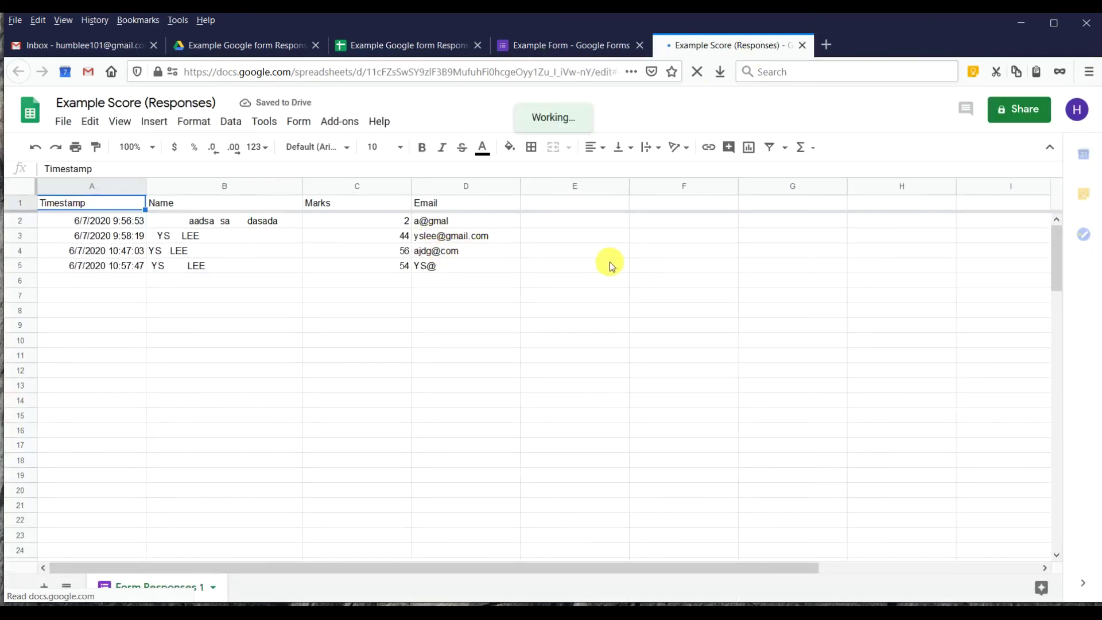
# Enter =ISEMAIL(D2) in E2 and fill it down to E5, giving FALSE, TRUE, FALSE, FALSE.
pyautogui.click(598, 220)
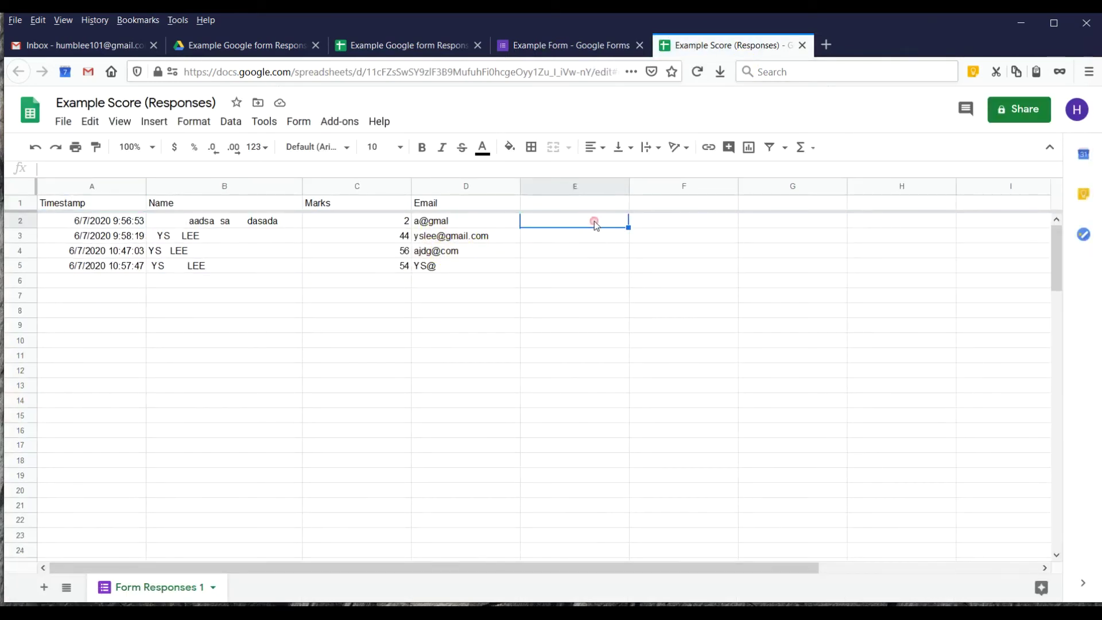
pyautogui.click(596, 221)
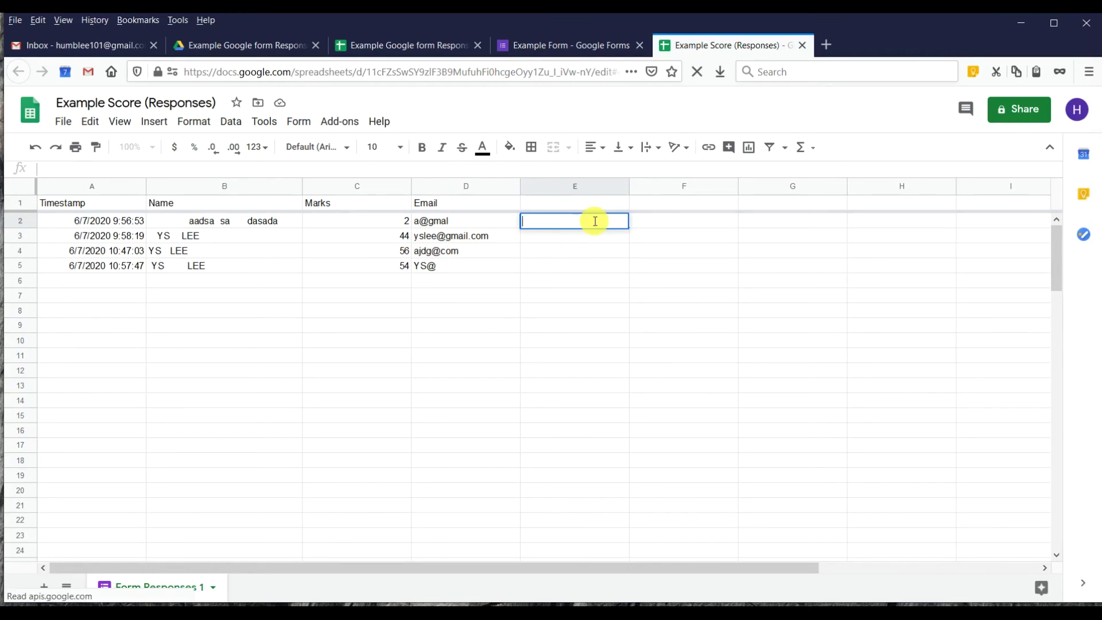
pyautogui.write('=')
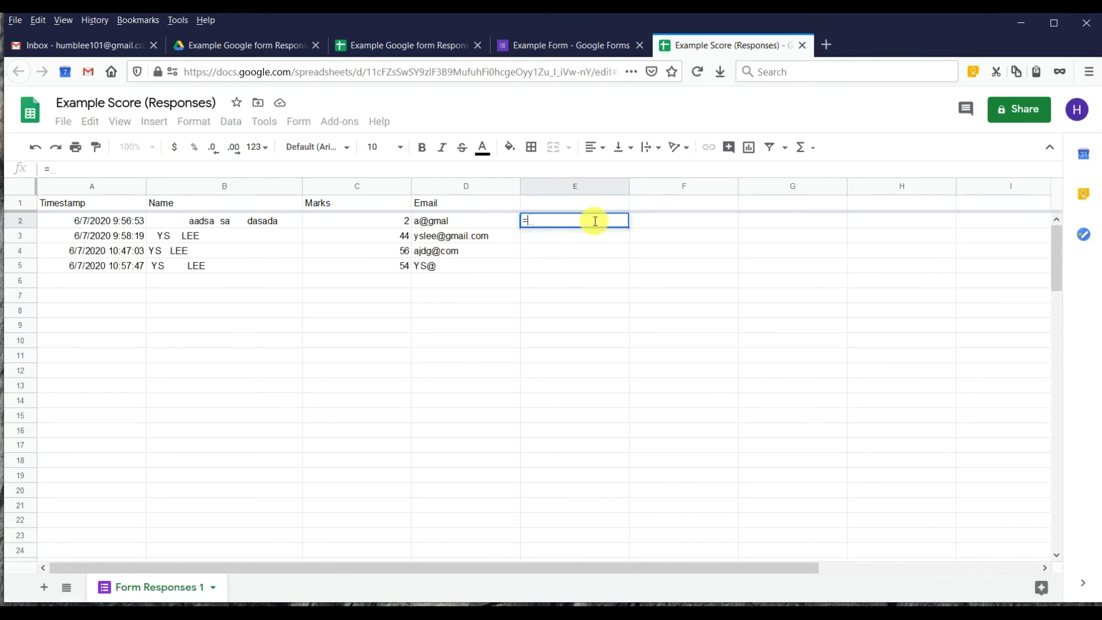
pyautogui.write('ISEMAIL')
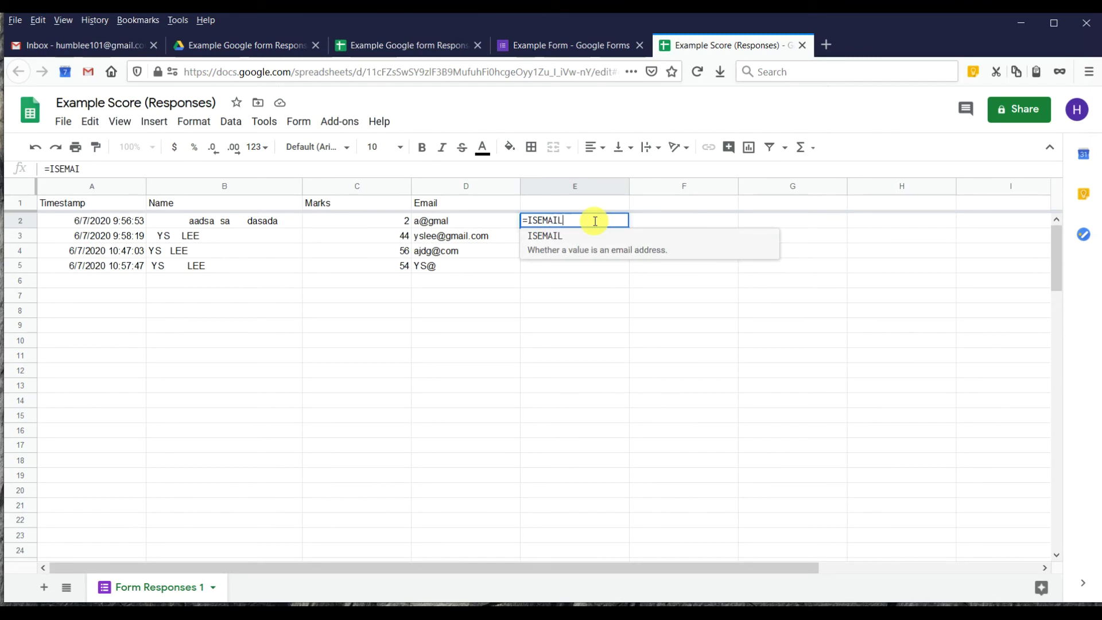
pyautogui.write('(')
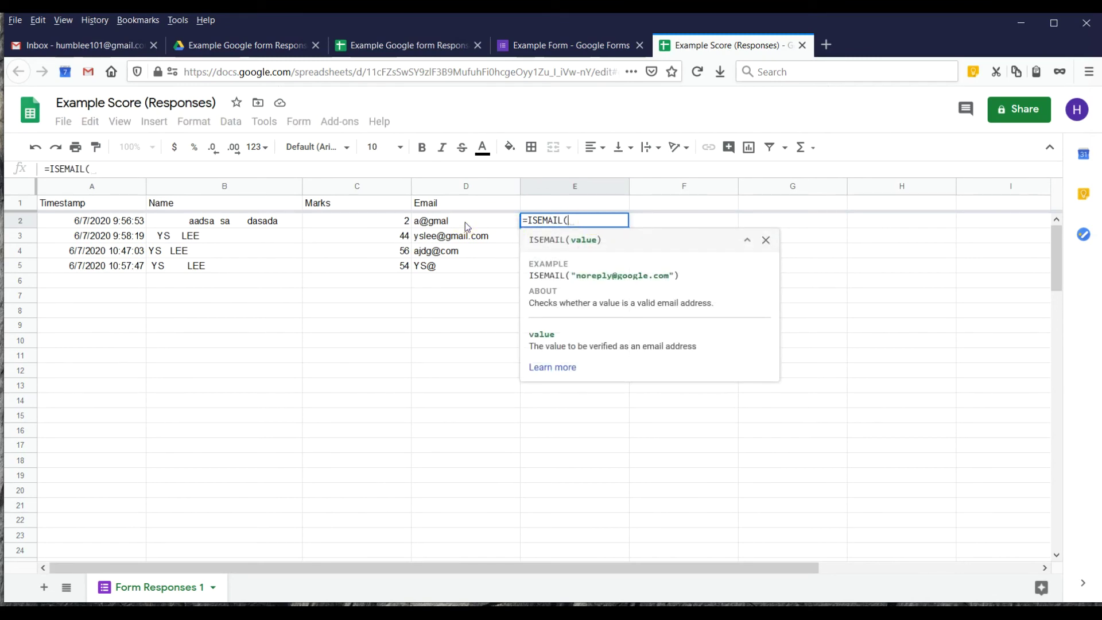
pyautogui.press('Left')
pyautogui.press('Return')
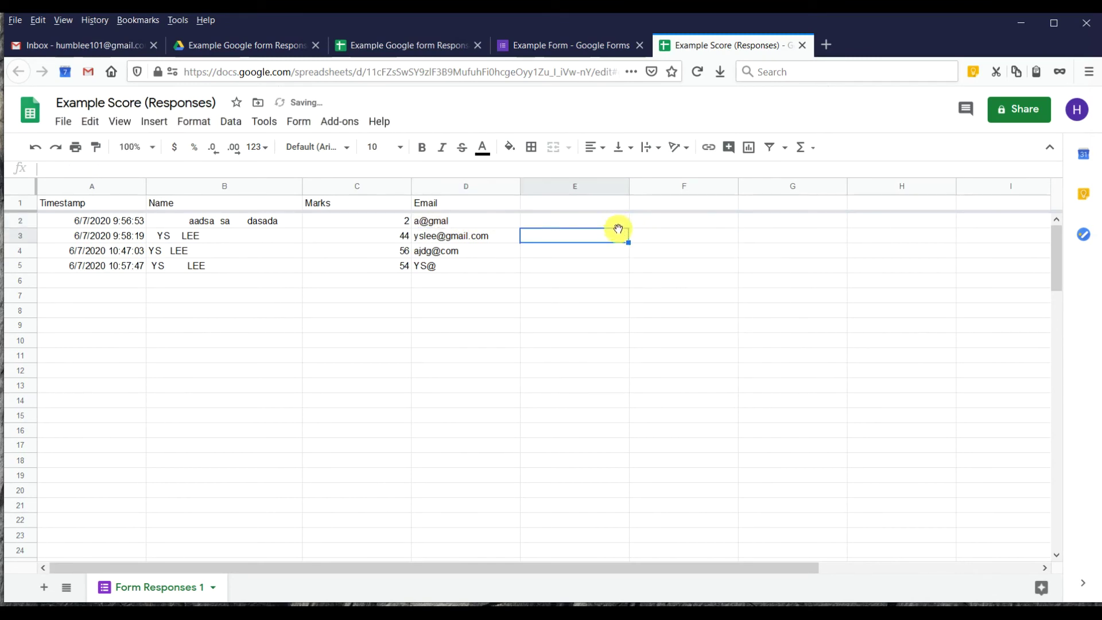
pyautogui.click(618, 225)
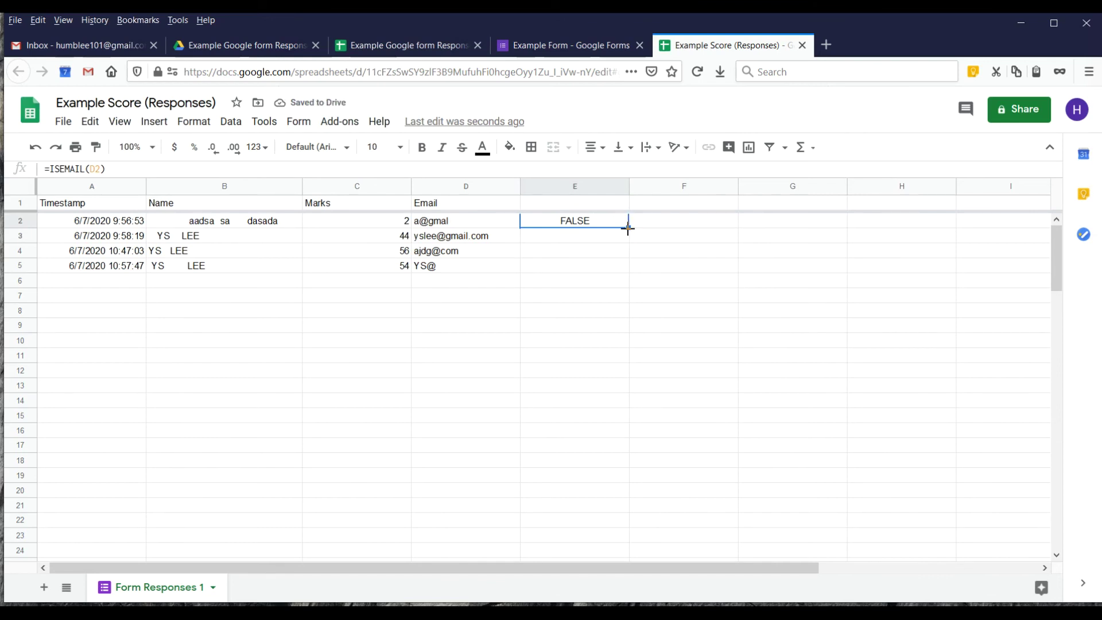
pyautogui.moveTo(628, 274); pyautogui.dragTo(625, 270)
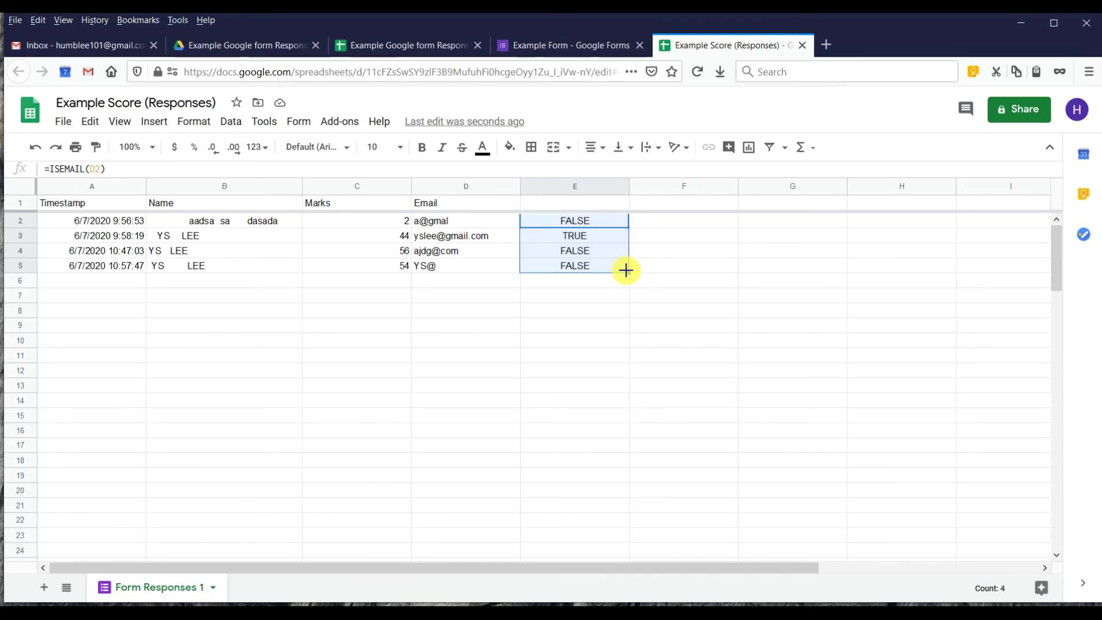
pyautogui.click(626, 270)
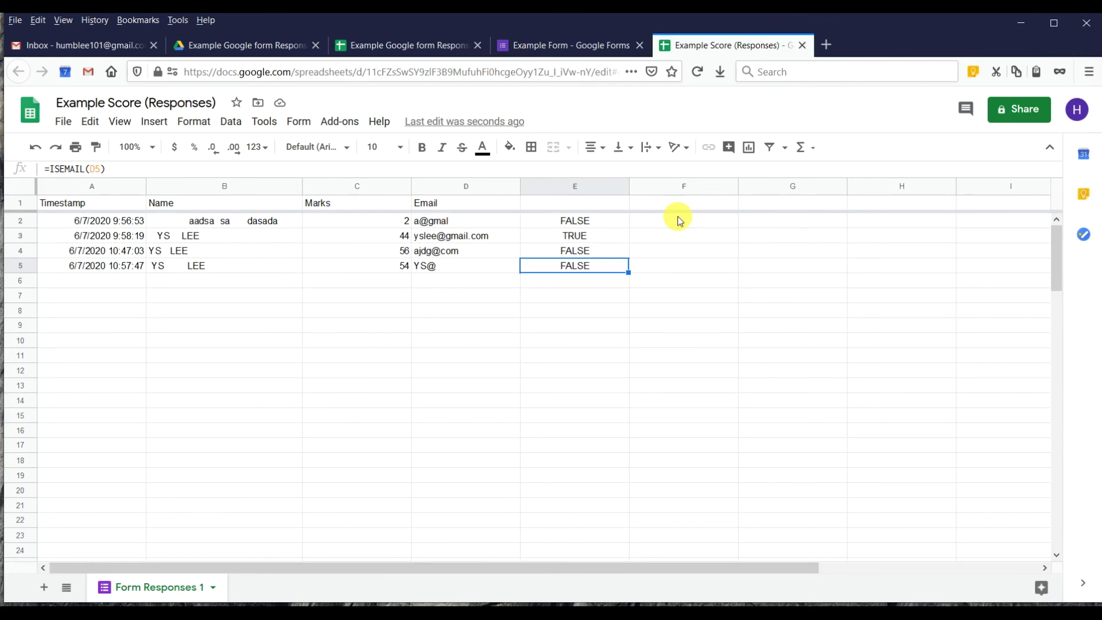
# Enter =TRIM(B2) in F2 and fill it down to F5 to clean the names.
pyautogui.click(677, 218)
pyautogui.write('=TRIM')
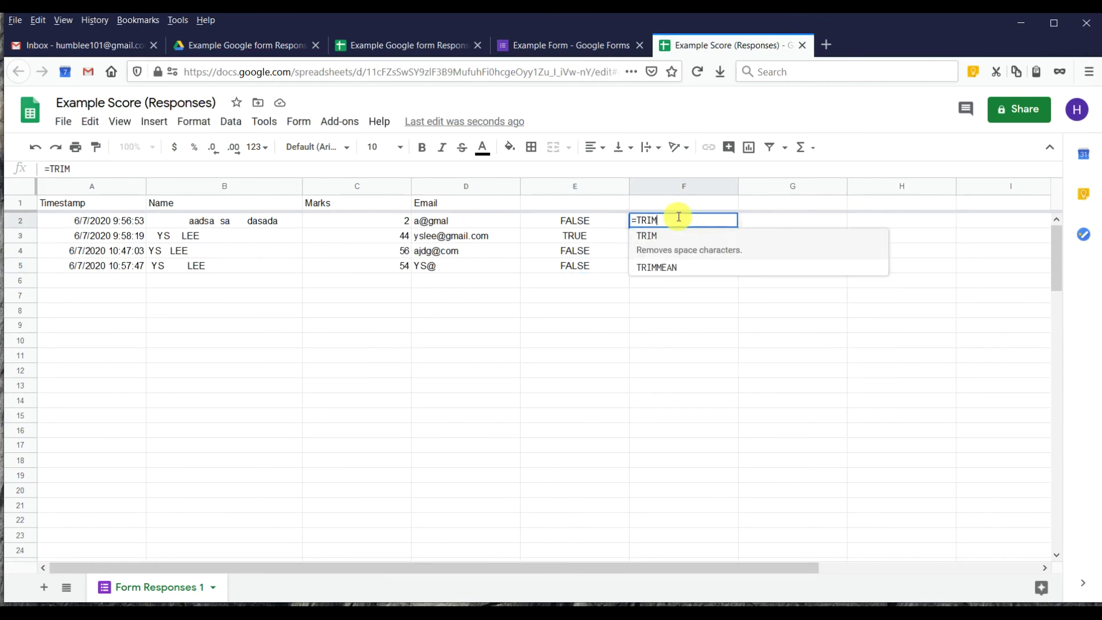
pyautogui.write('(')
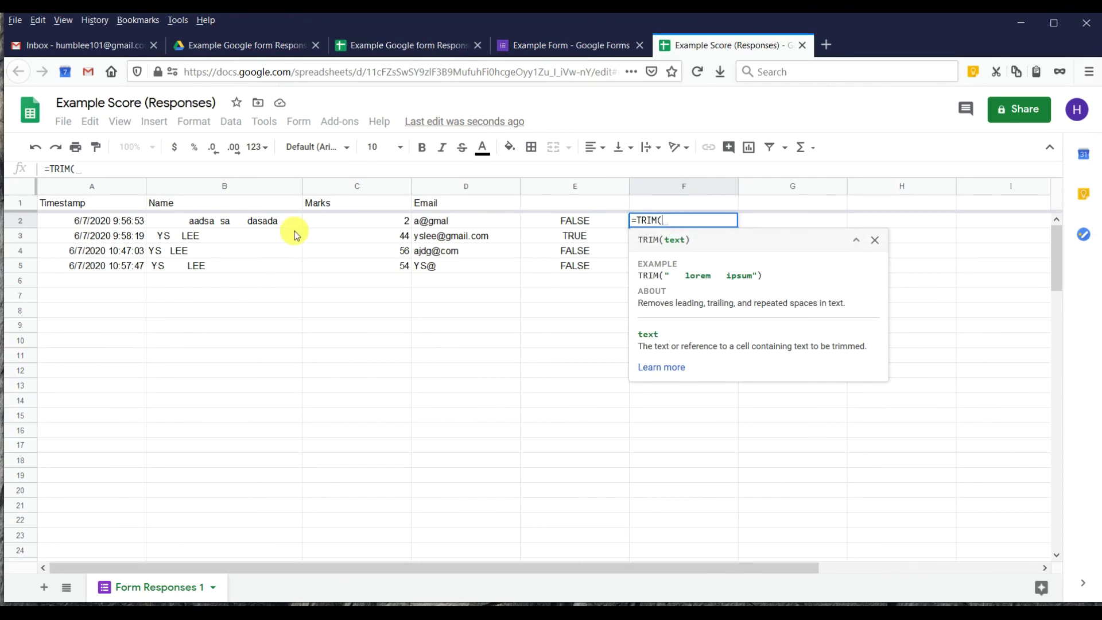
pyautogui.click(261, 226)
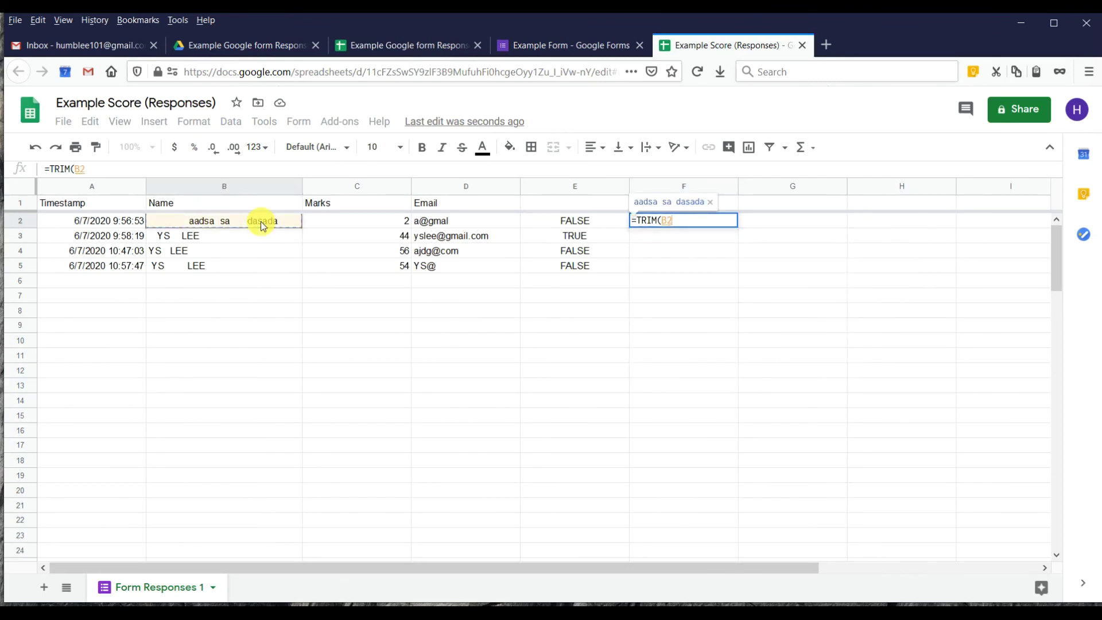
pyautogui.press('Return')
pyautogui.click(676, 223)
pyautogui.moveTo(735, 227); pyautogui.dragTo(732, 268)
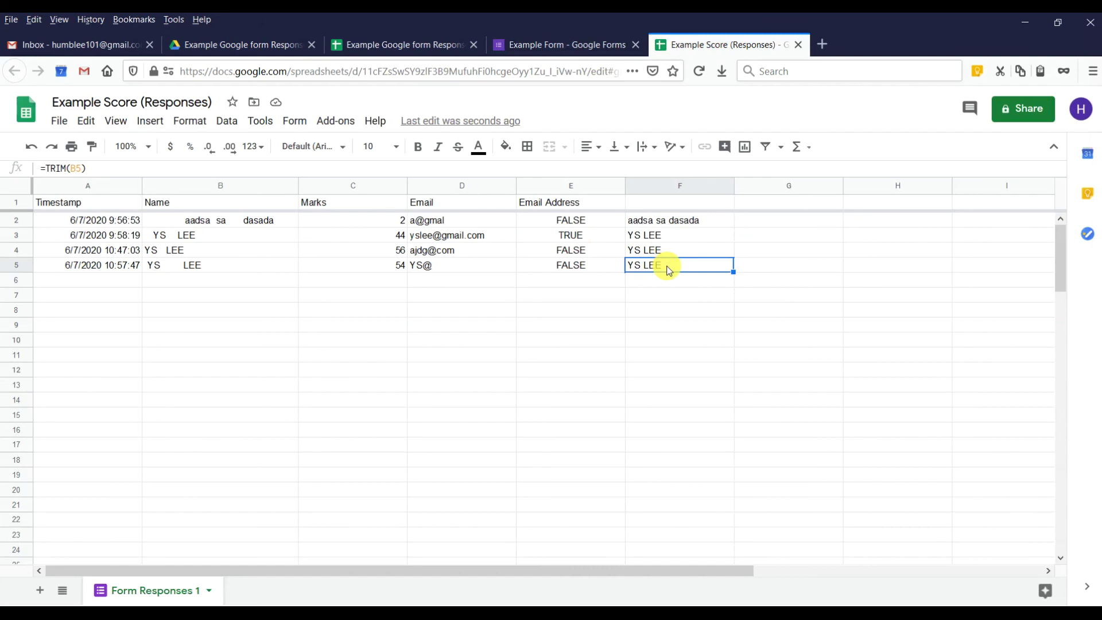
pyautogui.click(569, 46)
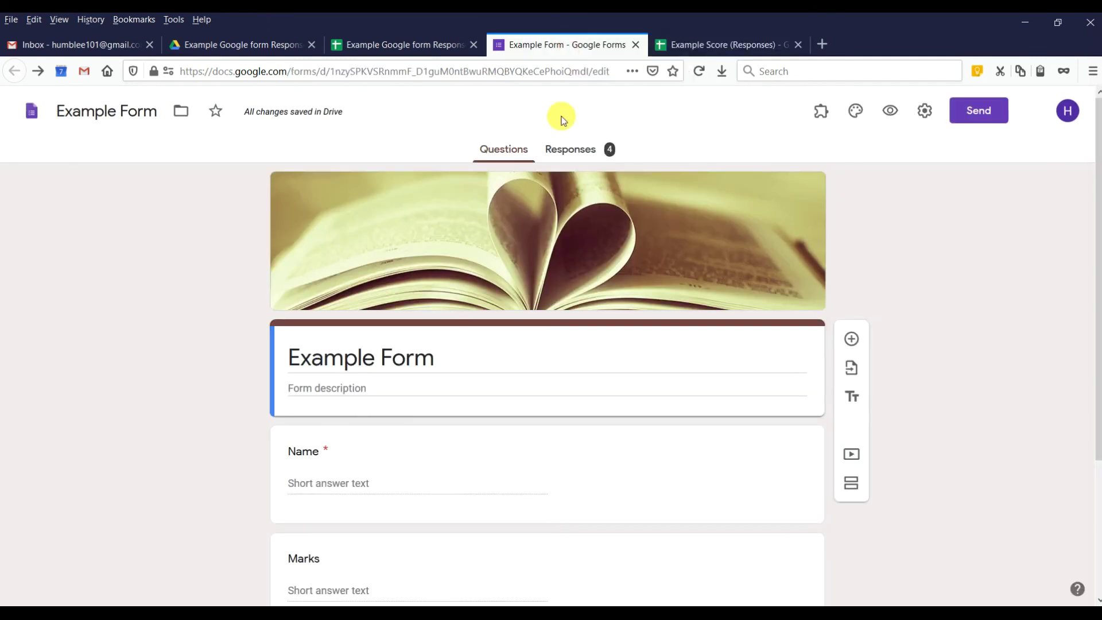
# Turn on Collect email addresses in the form settings and save.
pyautogui.click(923, 109)
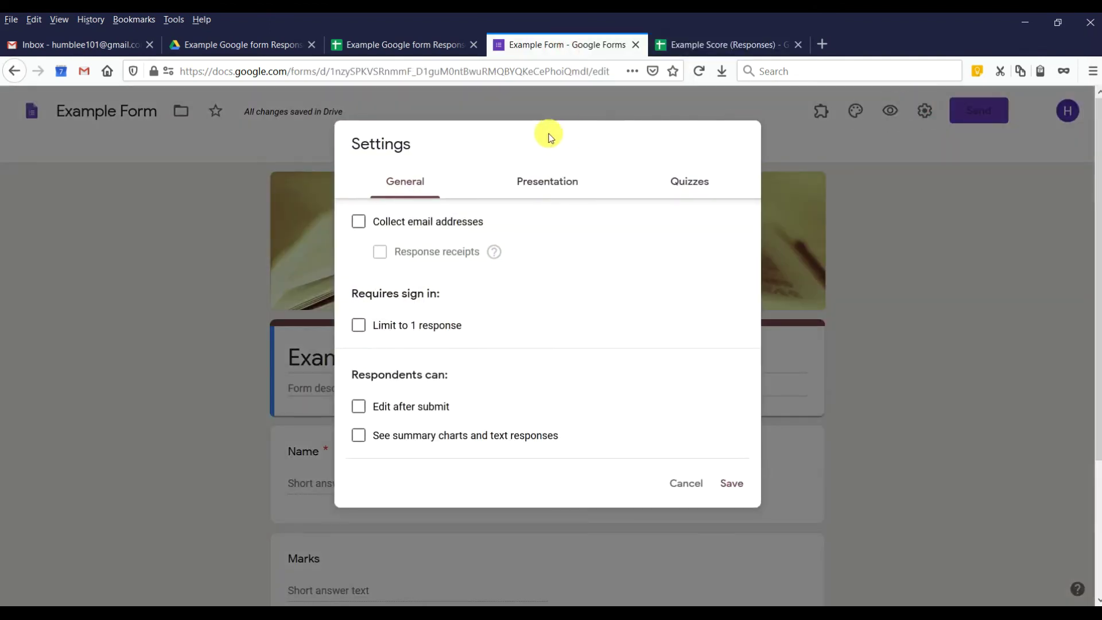
pyautogui.click(387, 221)
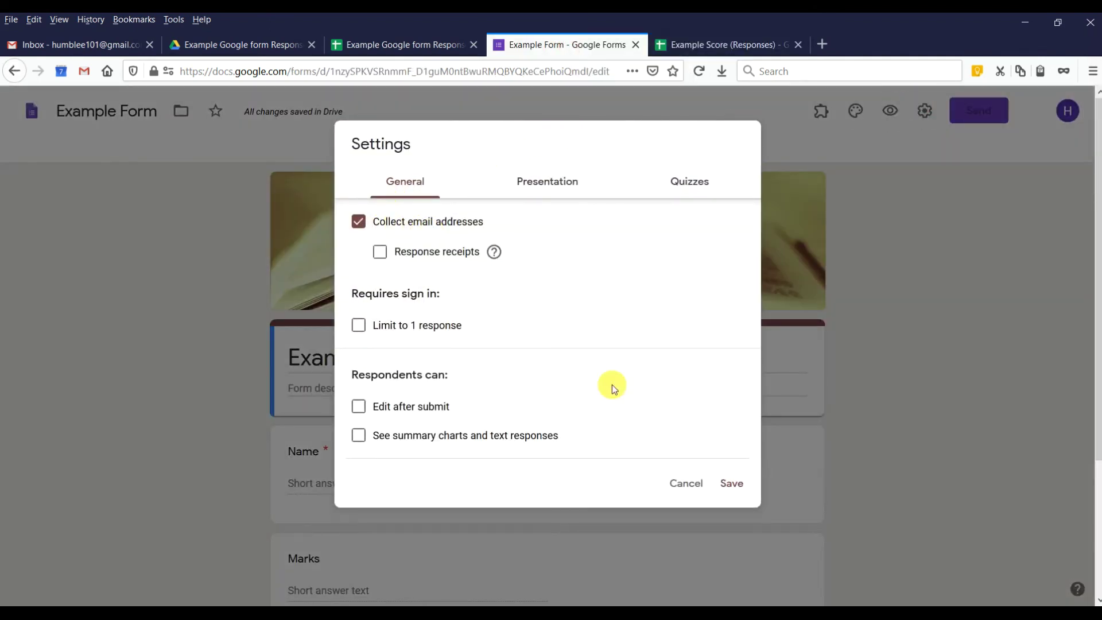
pyautogui.click(732, 484)
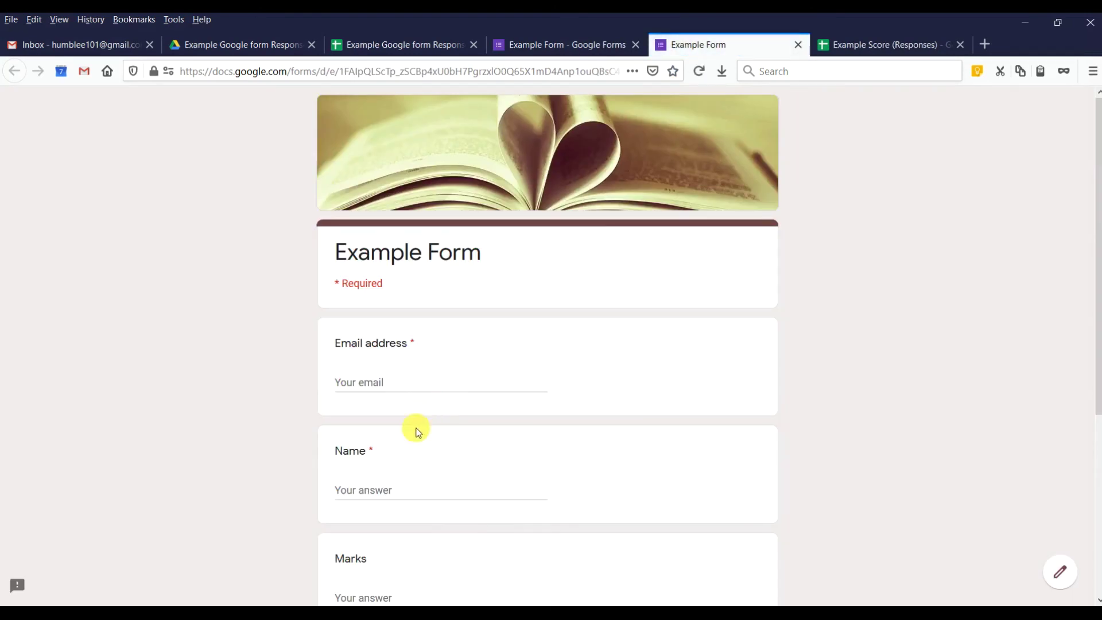
pyautogui.click(410, 384)
pyautogui.write('A@')
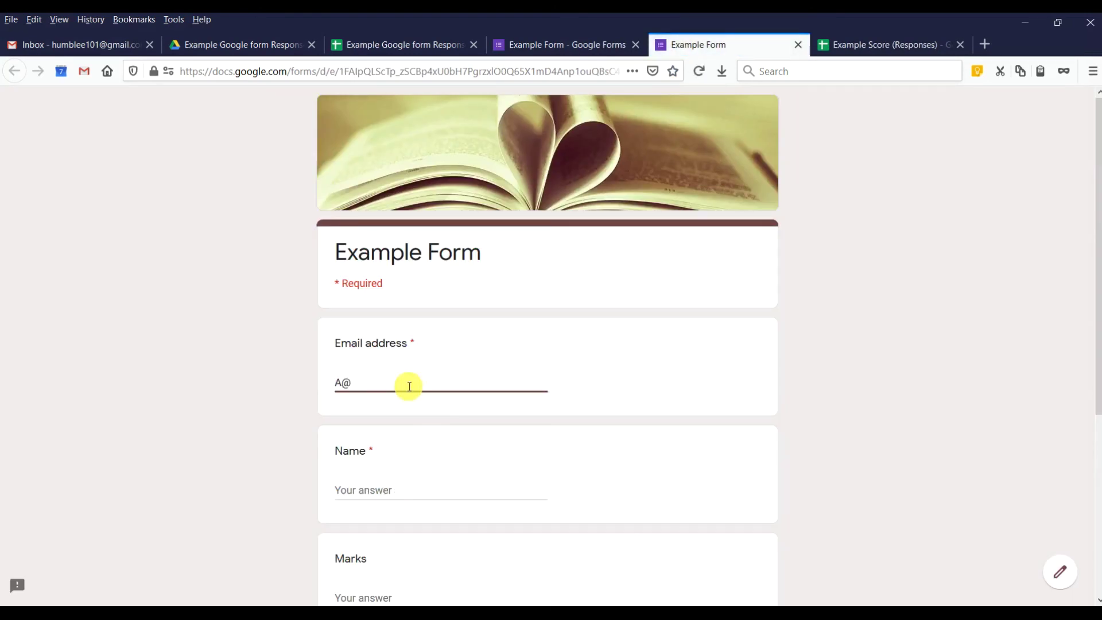
pyautogui.write('a')
pyautogui.click(425, 485)
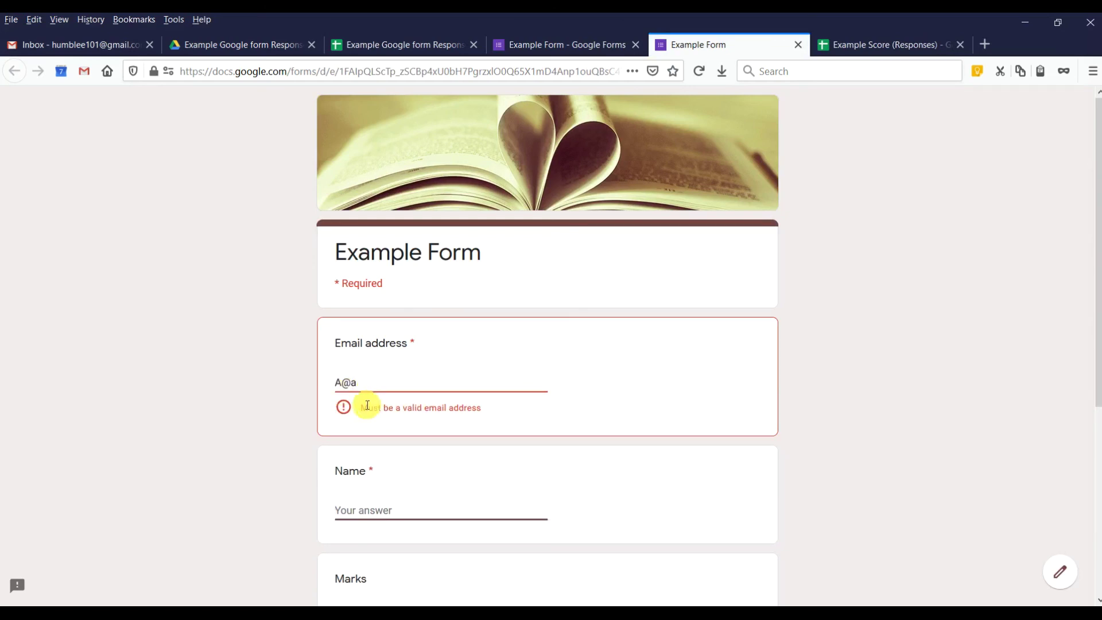
pyautogui.click(389, 386)
pyautogui.scroll(-5, 389, 367)
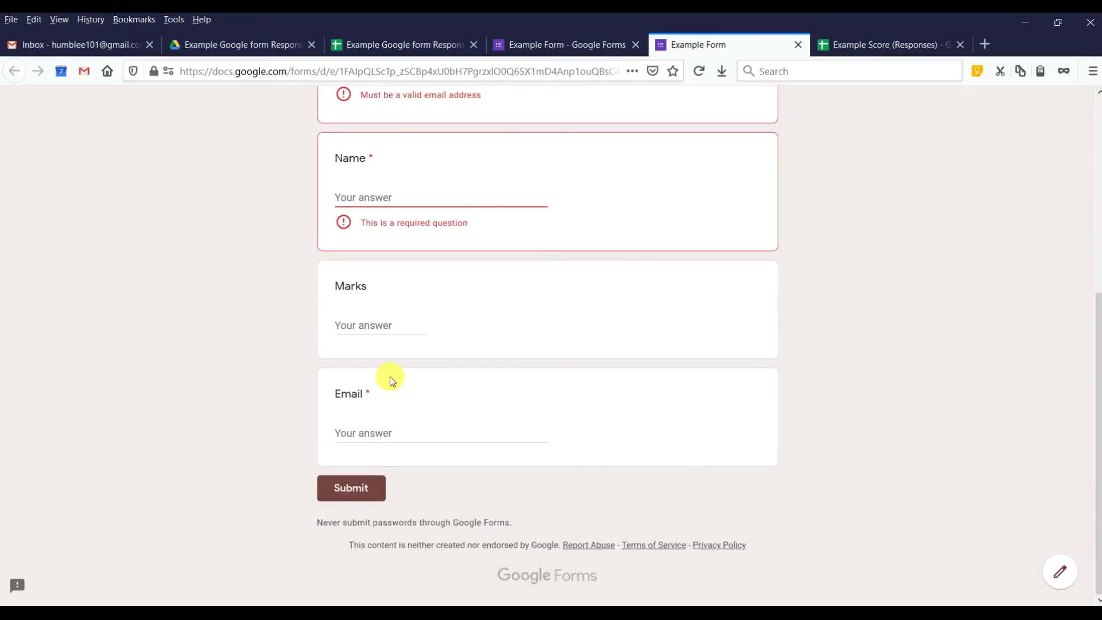
pyautogui.click(379, 483)
pyautogui.moveTo(371, 382); pyautogui.dragTo(309, 379)
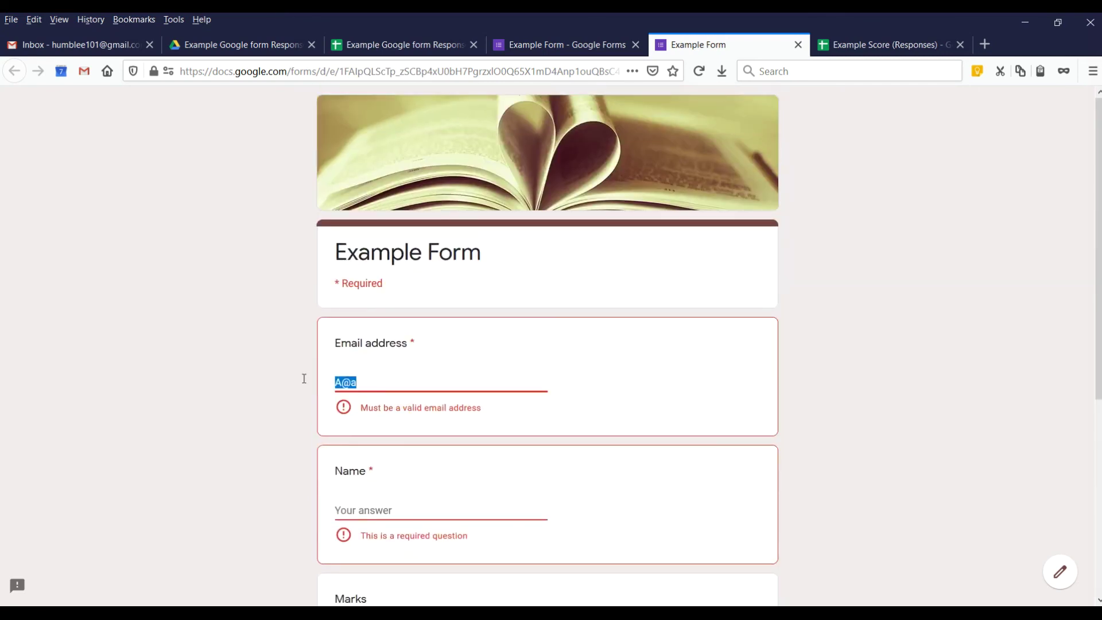
pyautogui.press('BackSpace')
pyautogui.write('A@gmail.com')
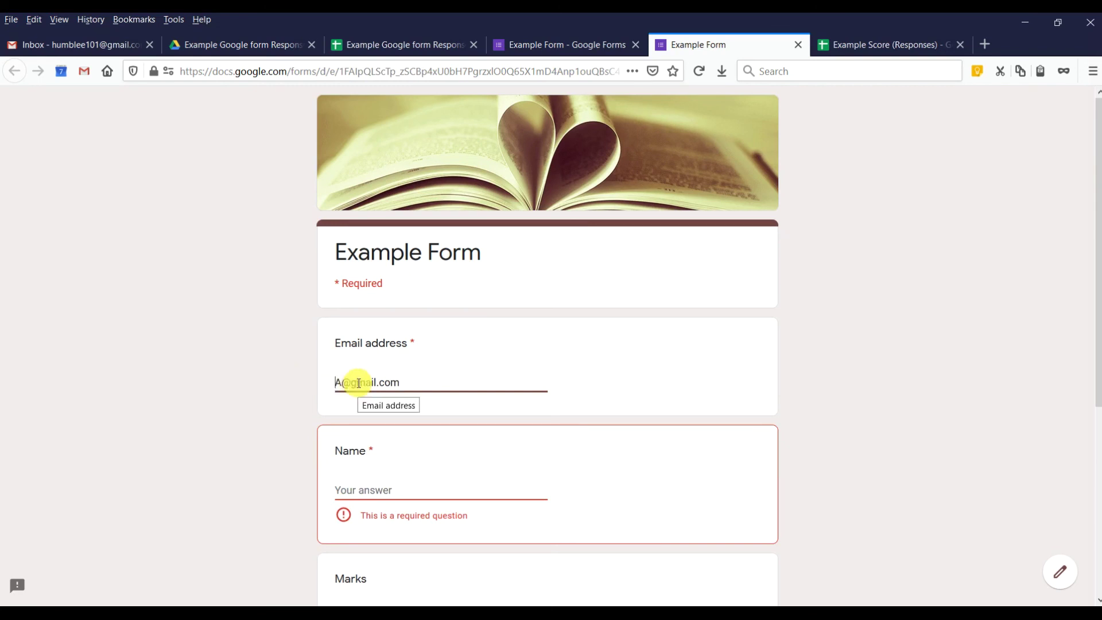
pyautogui.click(895, 45)
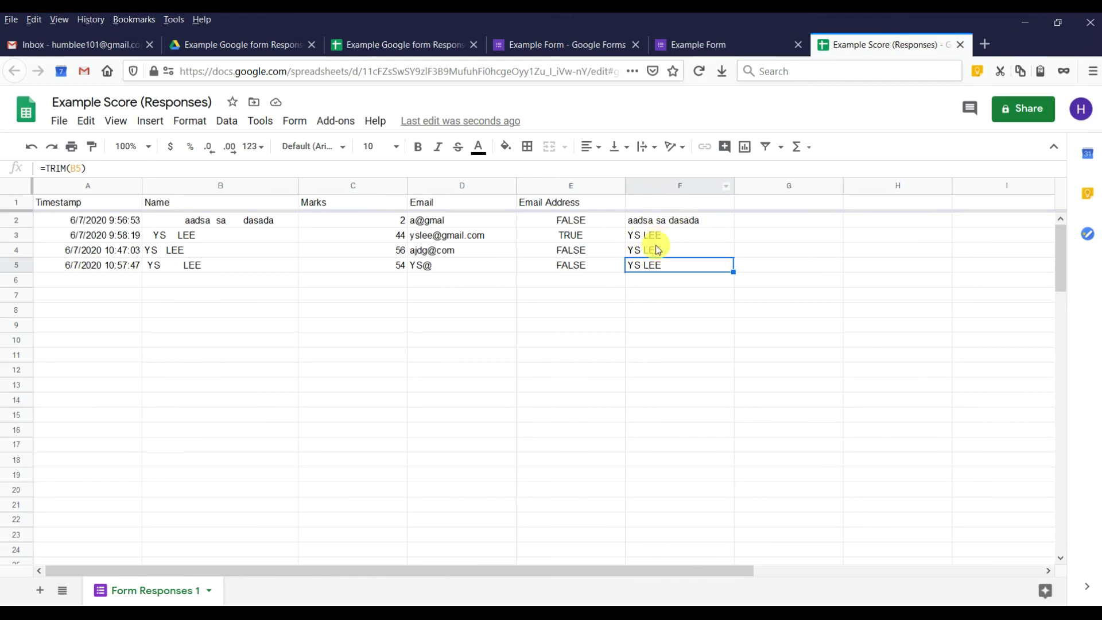